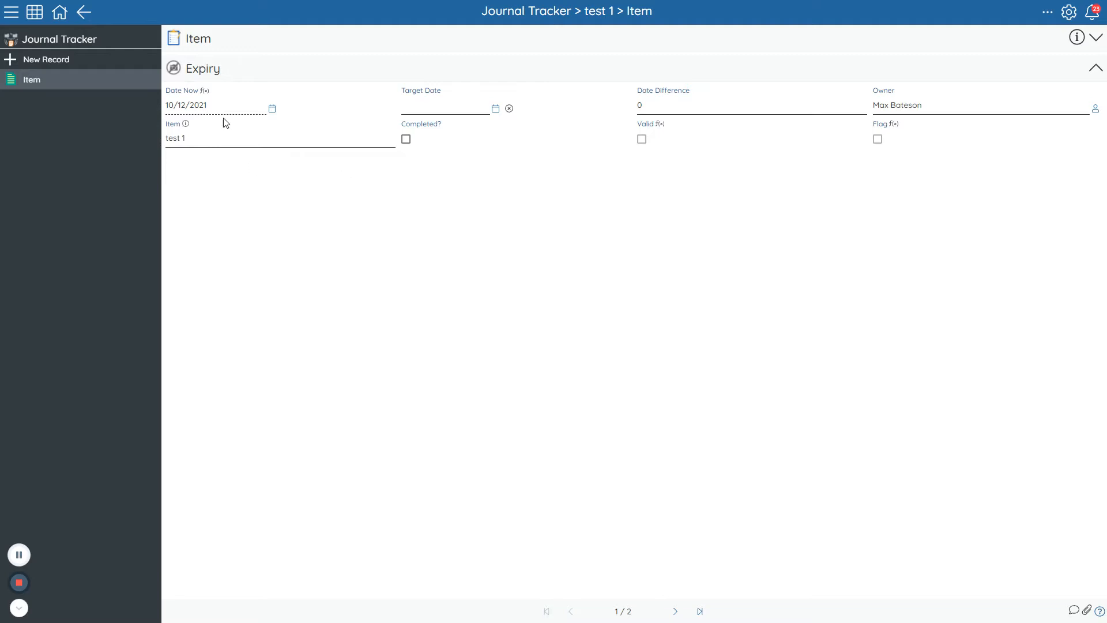
# Step: Inspect the Date Now field's type and its expression in the field details
pyautogui.click(213, 94)
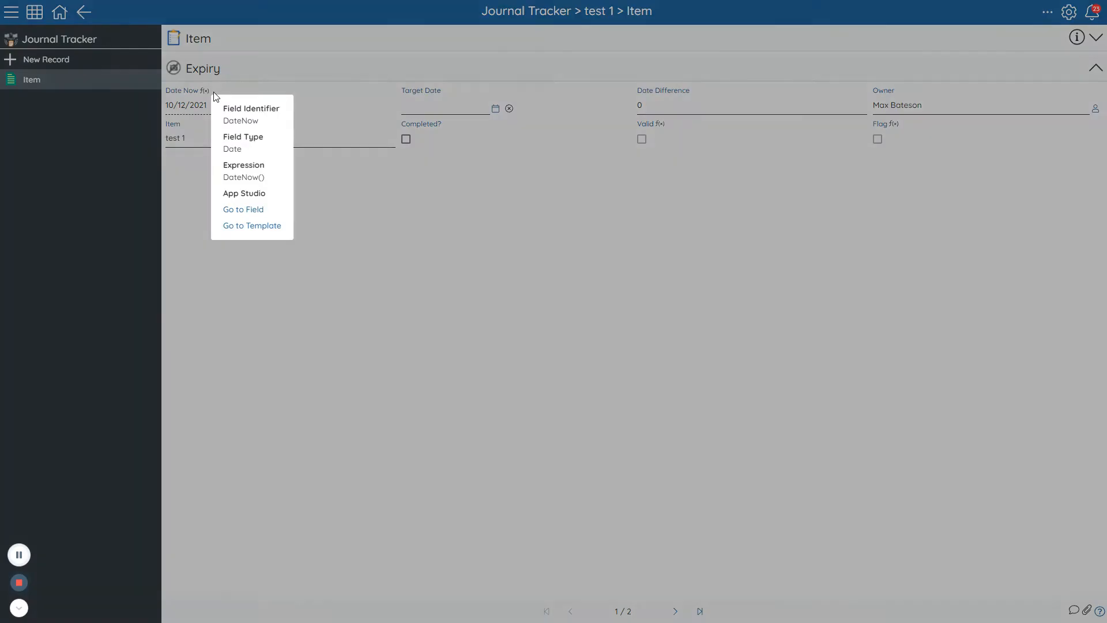
pyautogui.doubleClick(232, 149)
pyautogui.moveTo(223, 178); pyautogui.dragTo(273, 186)
pyautogui.click(279, 281)
pyautogui.click(280, 281)
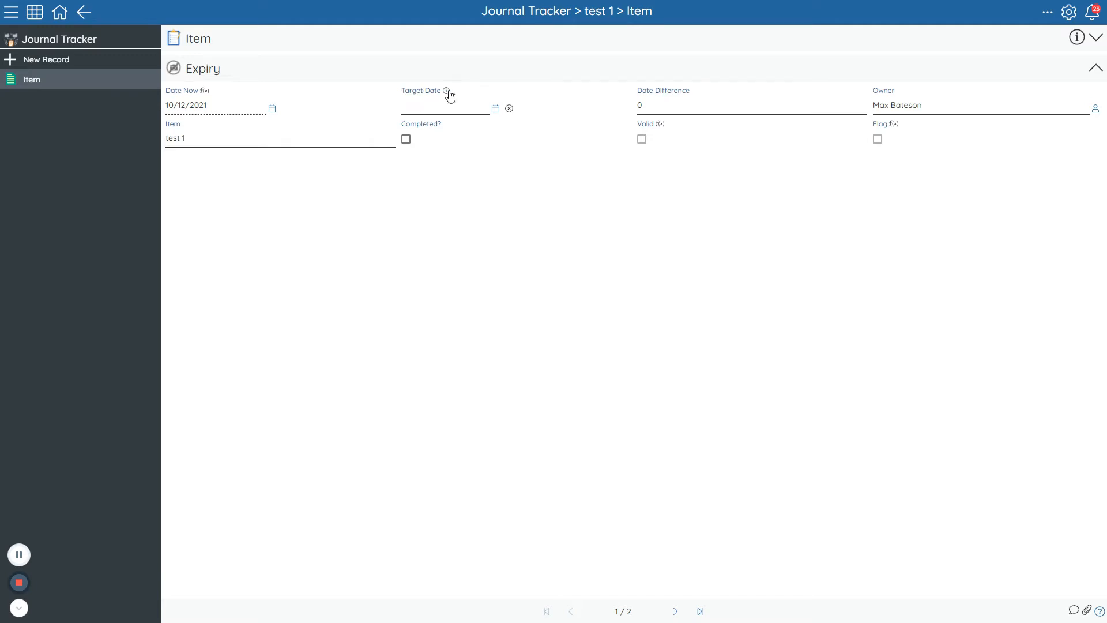
# Step: Inspect the field types of the Target Date and Date Difference fields
pyautogui.click(446, 91)
pyautogui.moveTo(461, 149); pyautogui.dragTo(495, 155)
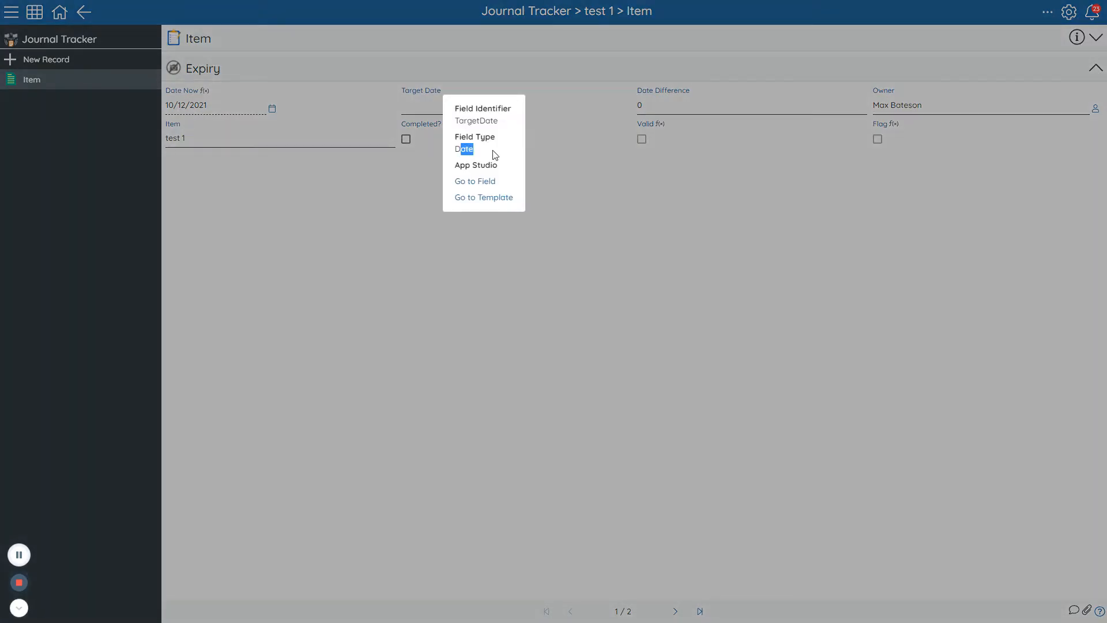
pyautogui.click(526, 266)
pyautogui.moveTo(643, 91); pyautogui.dragTo(683, 91)
pyautogui.click(695, 91)
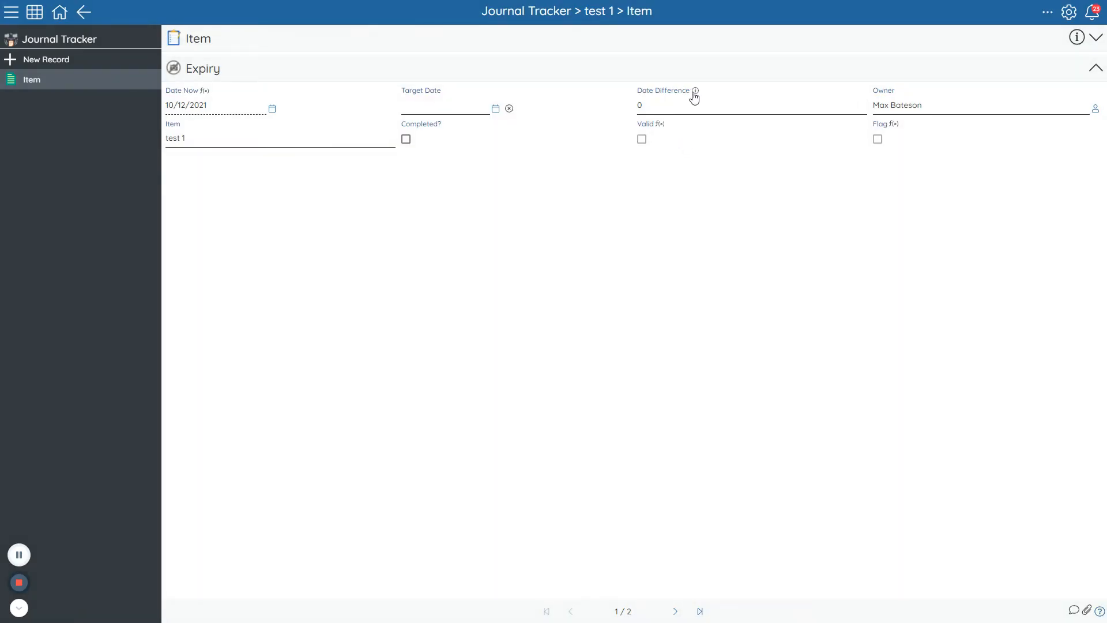
pyautogui.moveTo(716, 148); pyautogui.dragTo(733, 149)
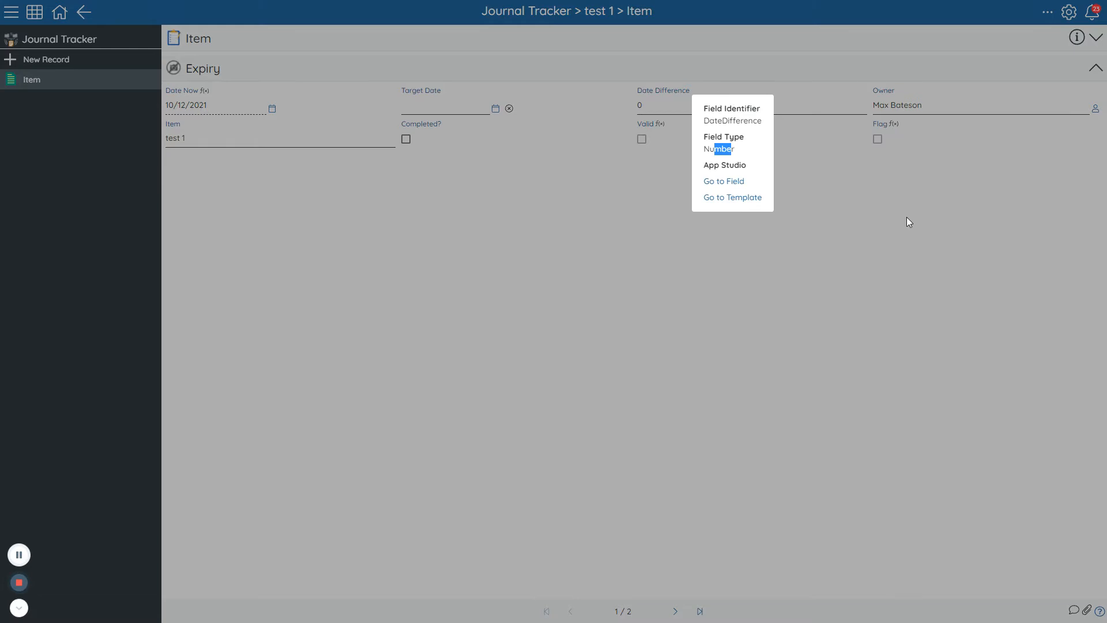
pyautogui.click(907, 218)
# Step: Inspect the field details of the Owner and Item fields
pyautogui.click(901, 91)
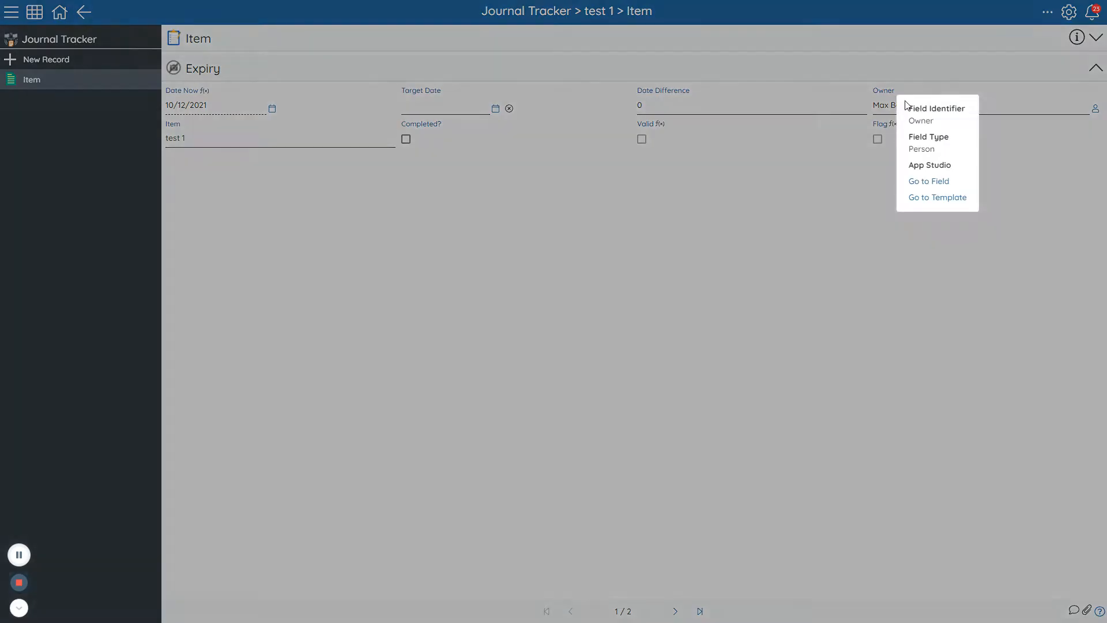
pyautogui.moveTo(919, 148); pyautogui.dragTo(948, 150)
pyautogui.click(849, 181)
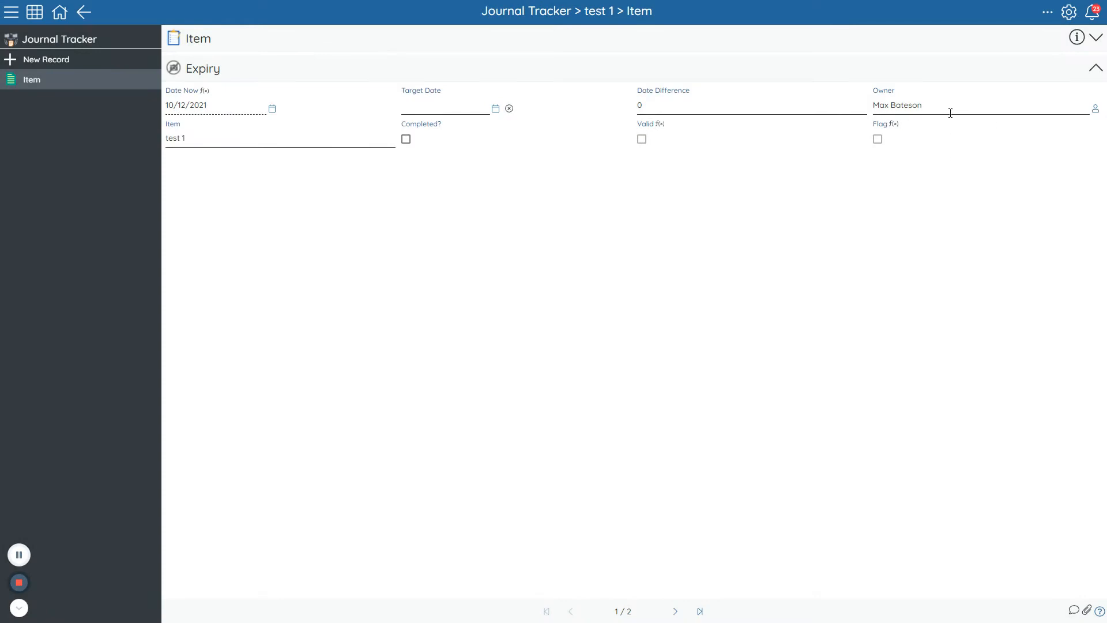
pyautogui.click(185, 126)
pyautogui.click(314, 189)
pyautogui.moveTo(190, 139); pyautogui.dragTo(116, 135)
pyautogui.click(468, 168)
# Step: Inspect the field type of the Completed? field
pyautogui.moveTo(429, 123)
pyautogui.rightClick(444, 124)
pyautogui.moveTo(456, 183); pyautogui.dragTo(477, 182)
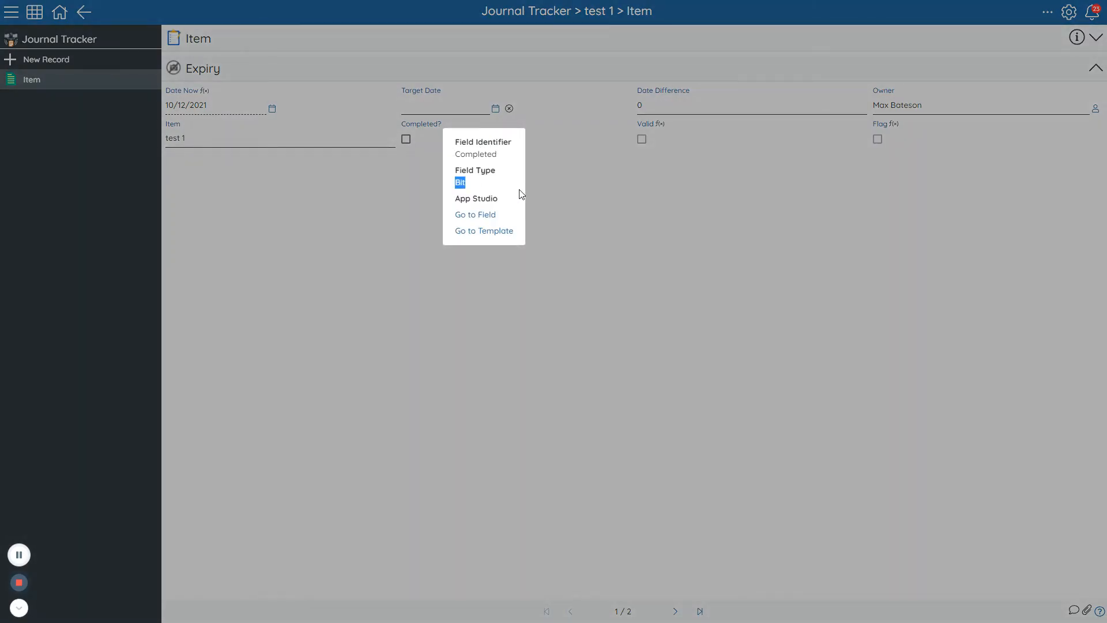
pyautogui.click(632, 237)
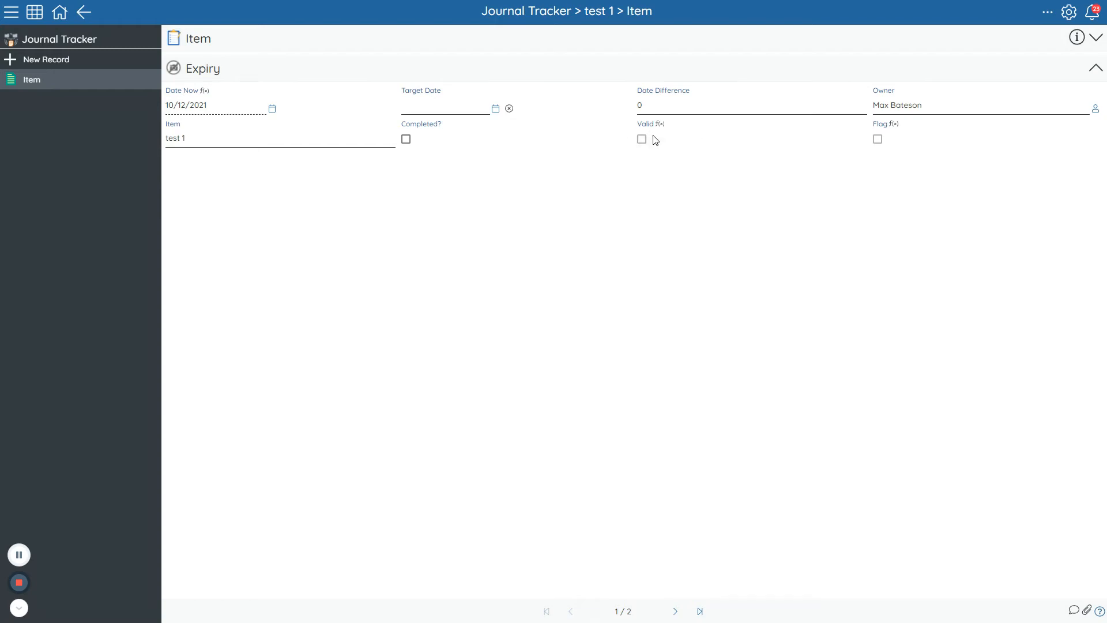
# Step: Inspect the Valid field's type and its conditional expression
pyautogui.moveTo(638, 123); pyautogui.dragTo(653, 124)
pyautogui.click(667, 178)
pyautogui.click(671, 125)
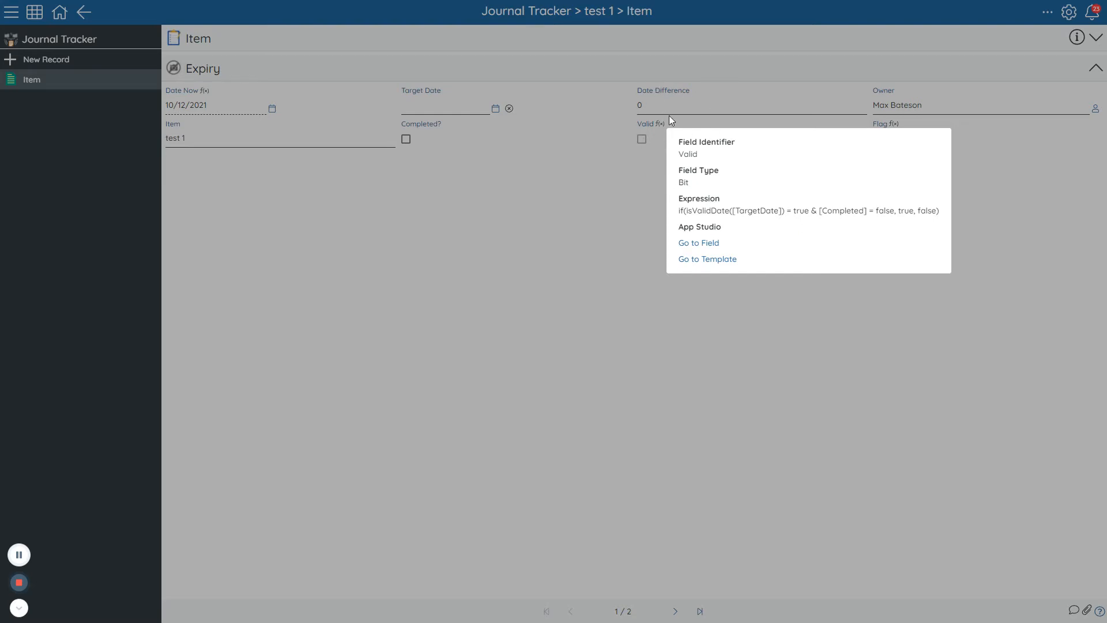
pyautogui.click(568, 199)
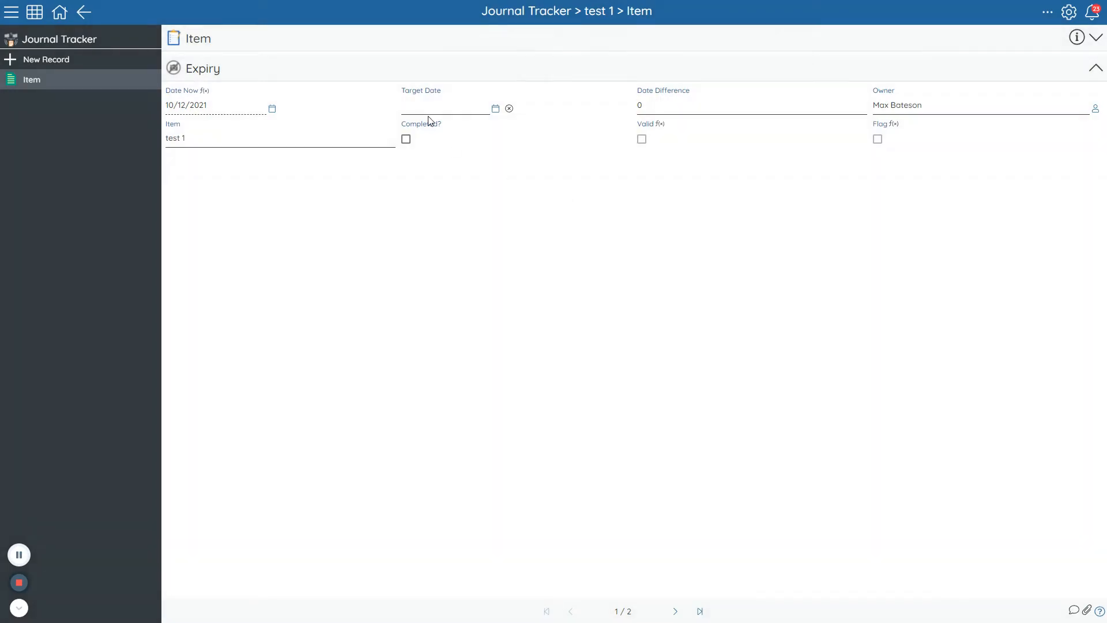
# Step: Set the Target Date to 10/12/2021 and toggle Completed? on and off to test the Valid field
pyautogui.click(470, 109)
pyautogui.click(463, 234)
pyautogui.moveTo(677, 106); pyautogui.dragTo(622, 108)
pyautogui.click(564, 214)
pyautogui.click(407, 141)
pyautogui.click(628, 112)
pyautogui.click(406, 139)
# Step: Examine the Flag field's expression and compare it with the record's Date Difference, Flag and Completed? fields
pyautogui.click(904, 124)
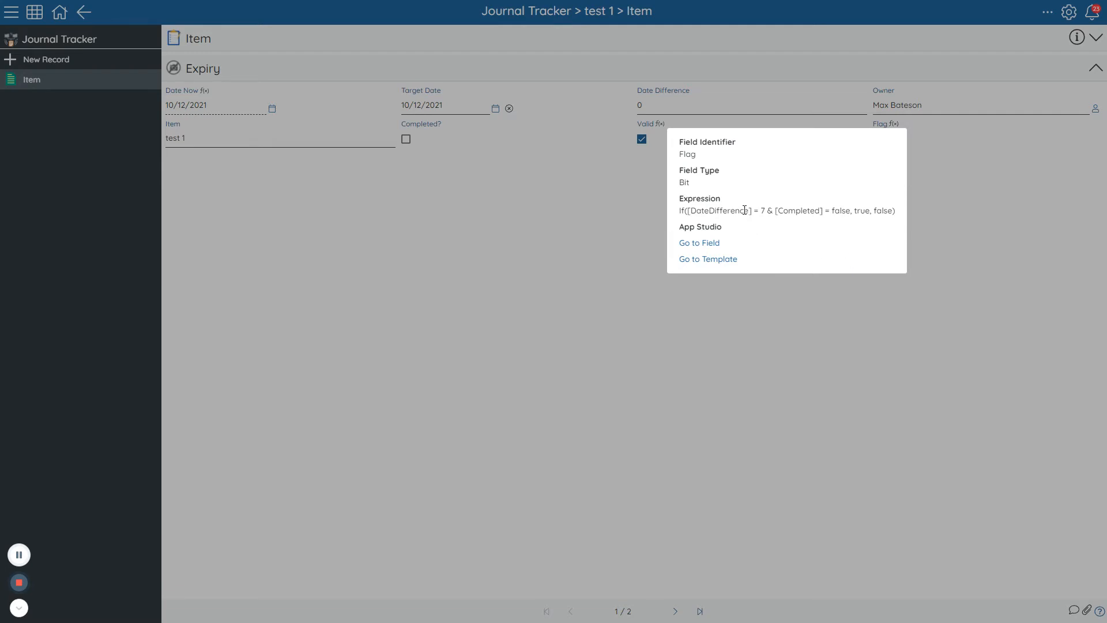
pyautogui.moveTo(702, 211); pyautogui.dragTo(764, 211)
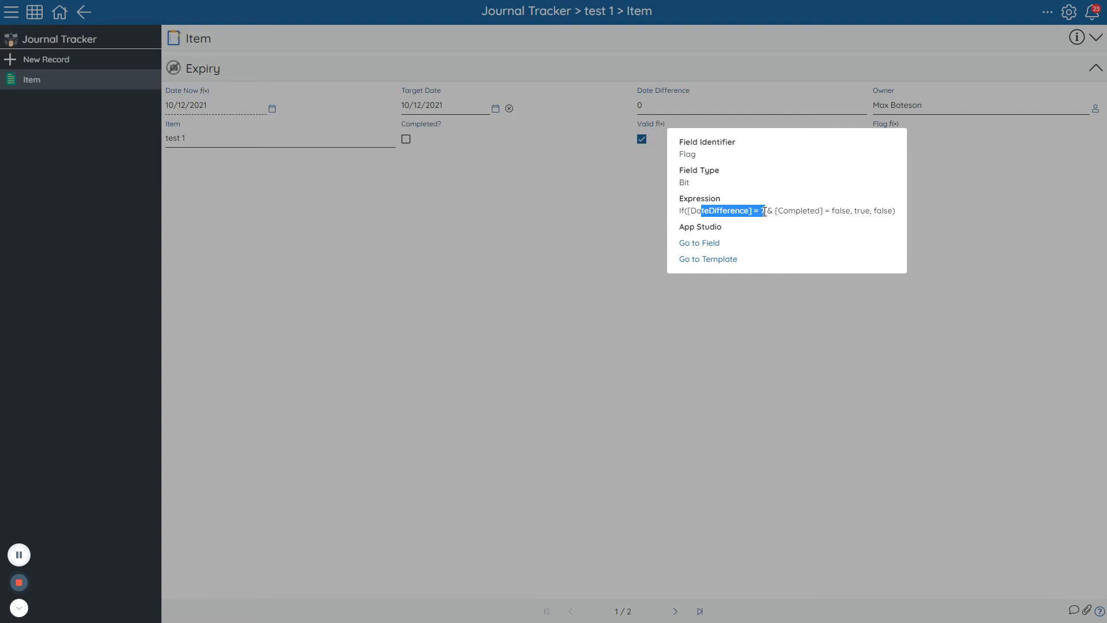
pyautogui.click(422, 148)
pyautogui.moveTo(658, 114); pyautogui.dragTo(578, 115)
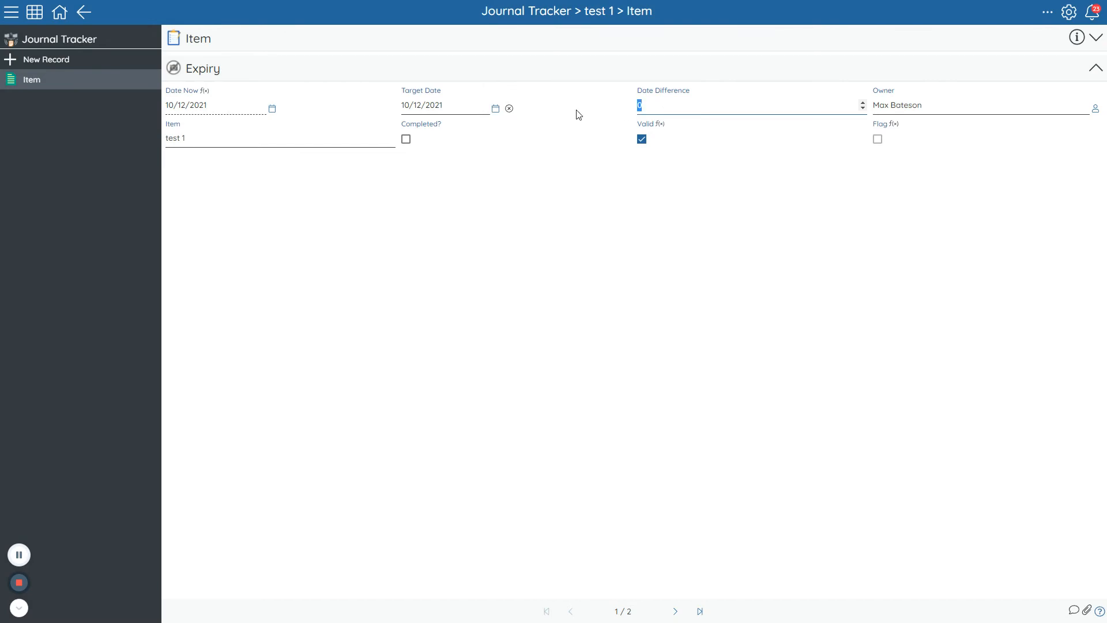
pyautogui.click(877, 139)
pyautogui.click(407, 140)
pyautogui.moveTo(663, 105); pyautogui.dragTo(611, 109)
pyautogui.click(740, 233)
# Step: Set the Target Date to 10/05/2021 and review the expressions behind the Valid and Flag fields
pyautogui.click(441, 105)
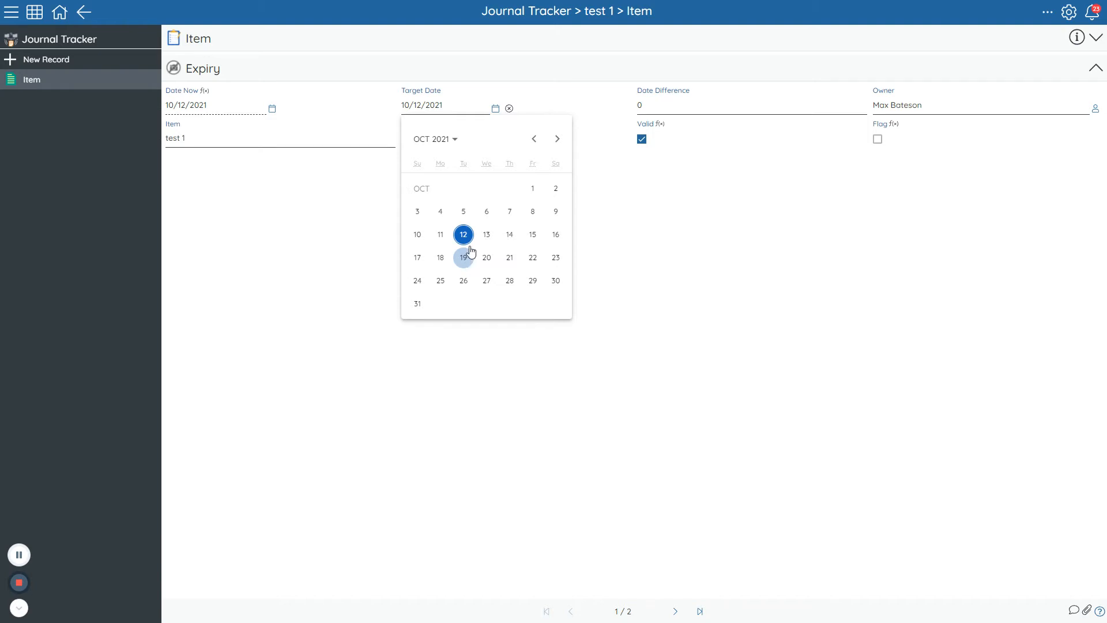
pyautogui.click(465, 212)
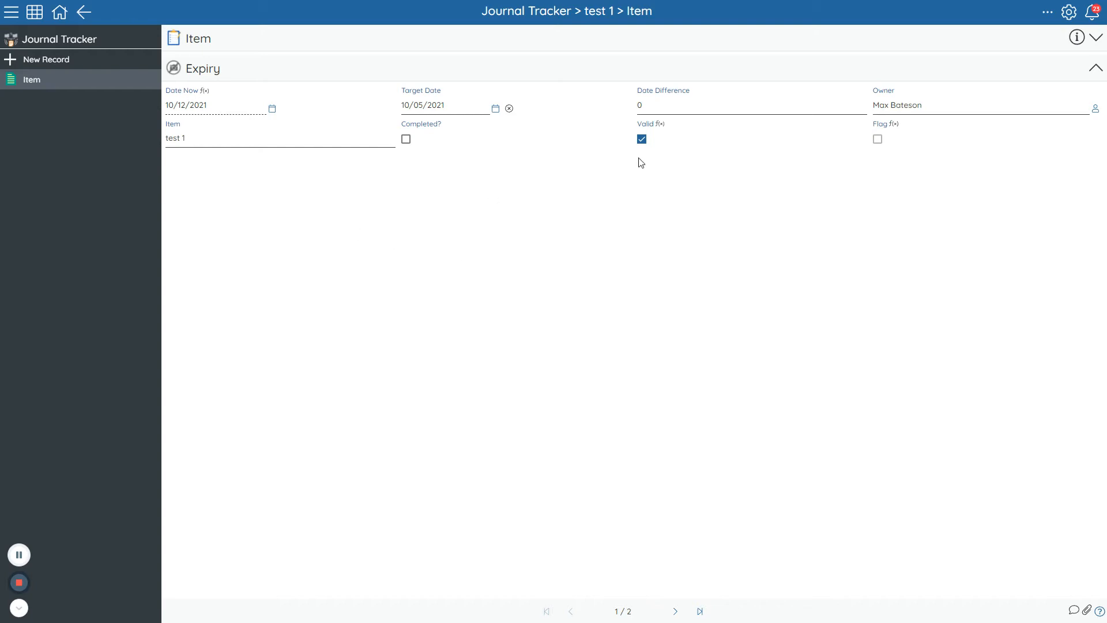
pyautogui.click(663, 124)
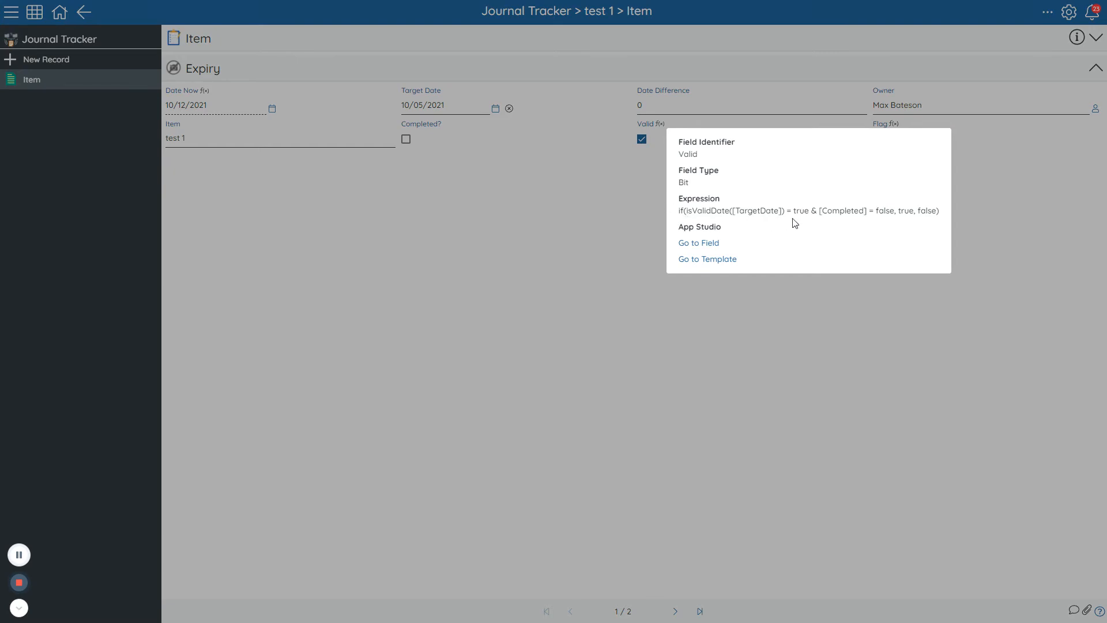
pyautogui.click(977, 169)
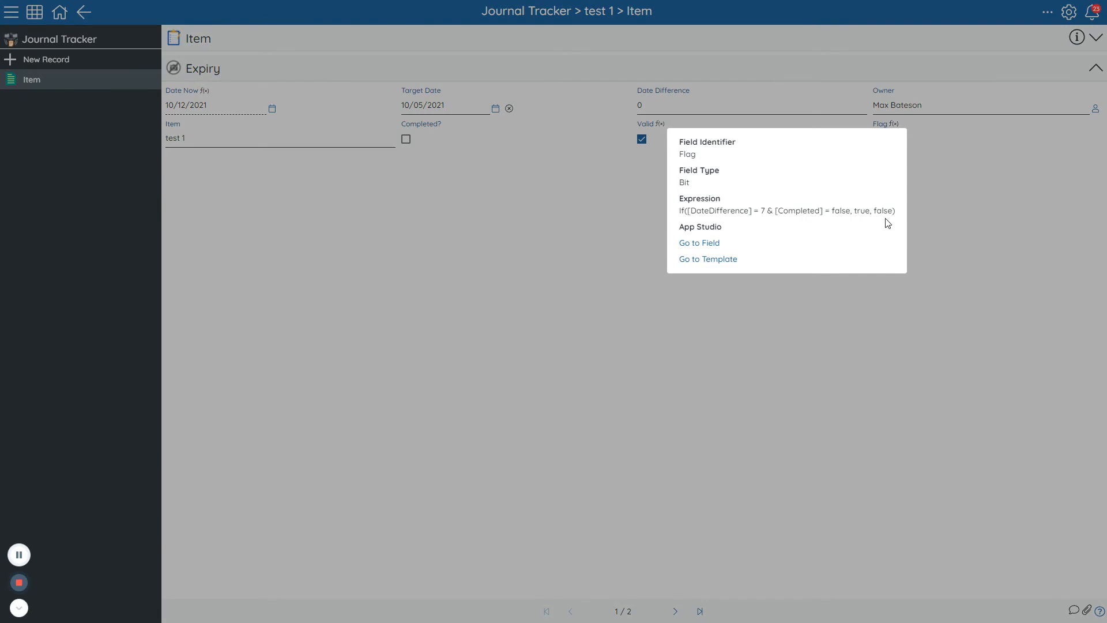
pyautogui.click(381, 226)
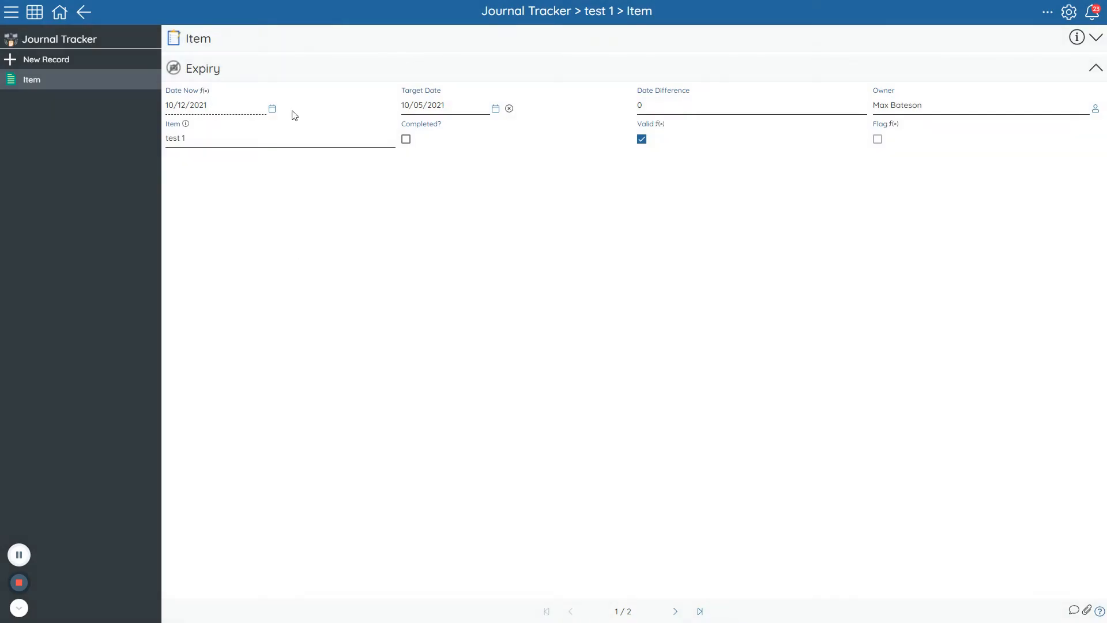
# Step: Switch to App Studio, leave the open workflow node and open the Update Date Difference workflow
pyautogui.moveTo(306, 4)
pyautogui.click(242, 4)
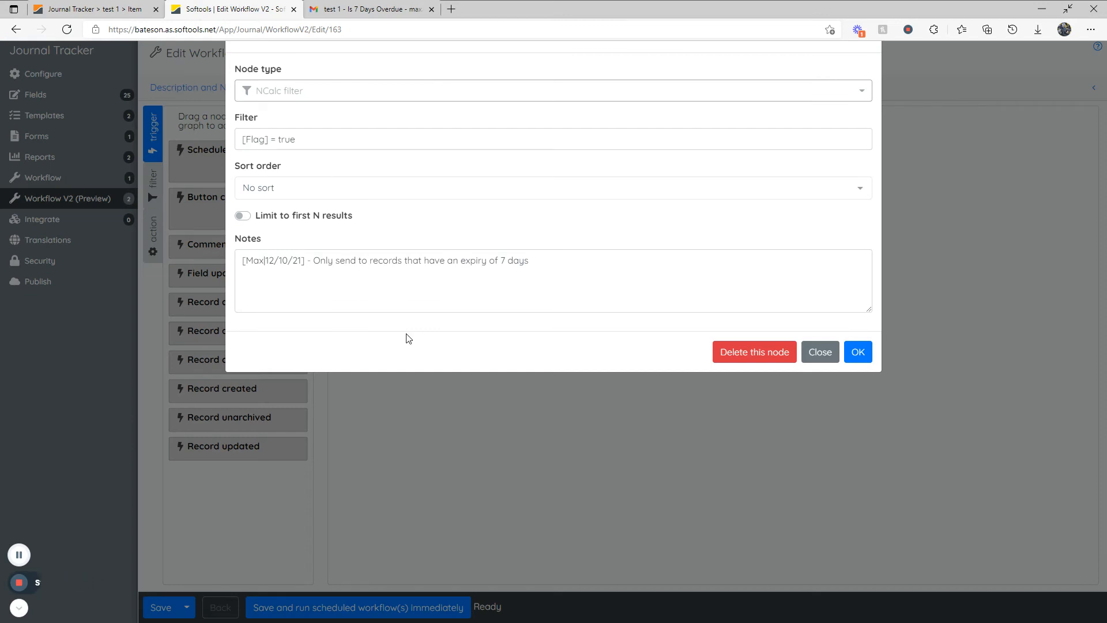
pyautogui.click(418, 402)
pyautogui.click(91, 197)
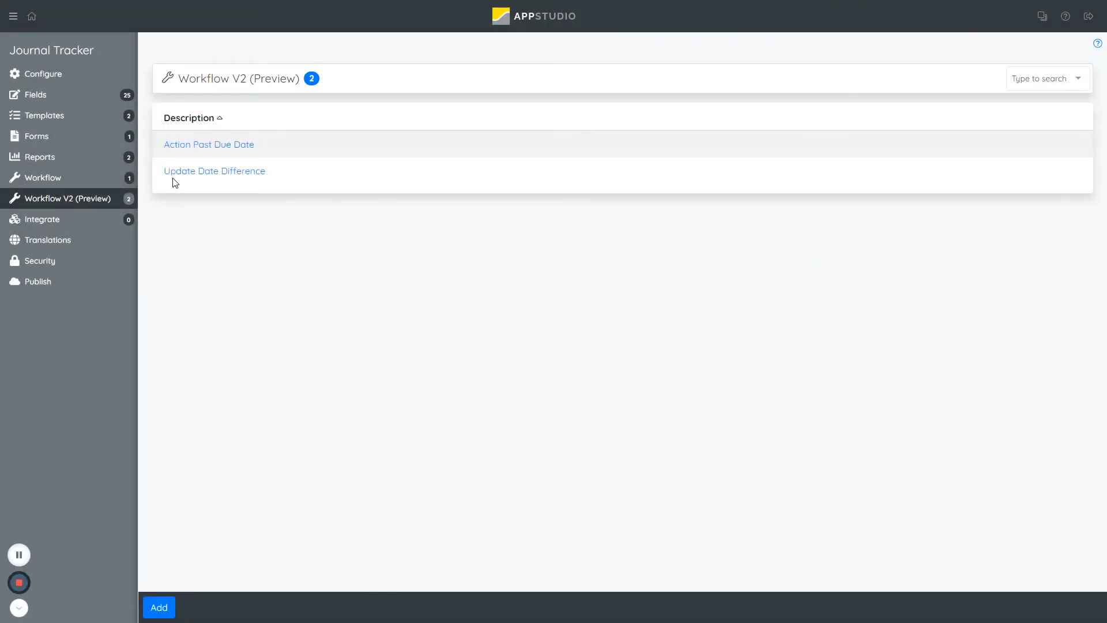
pyautogui.click(234, 173)
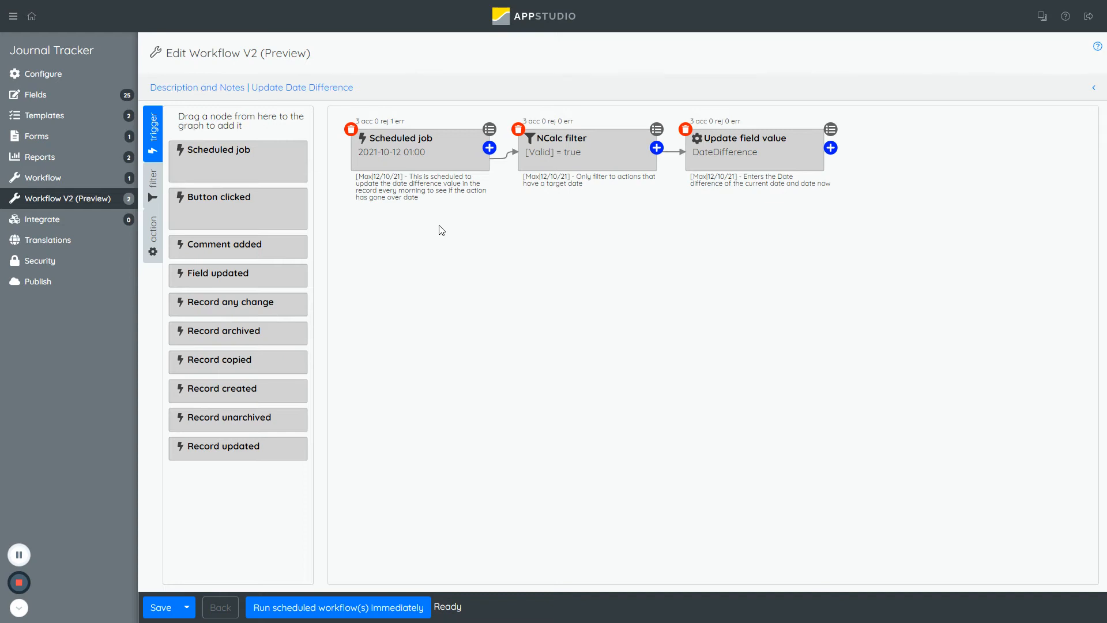
# Step: Review the Scheduled job node's repeat interval, user and notes without changing them
pyautogui.doubleClick(401, 155)
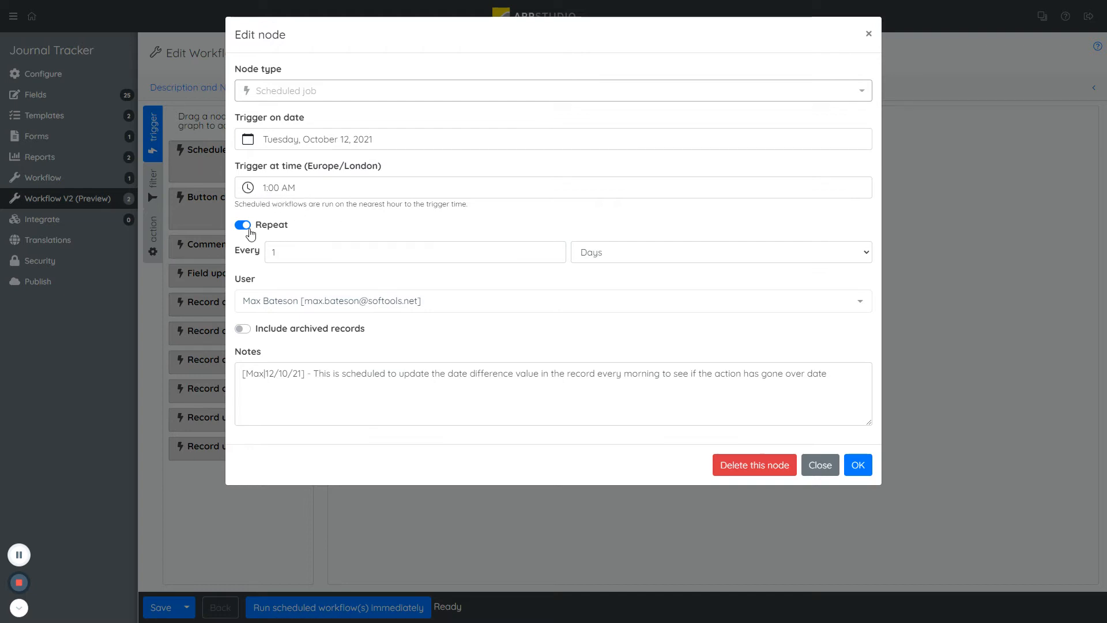
pyautogui.doubleClick(266, 250)
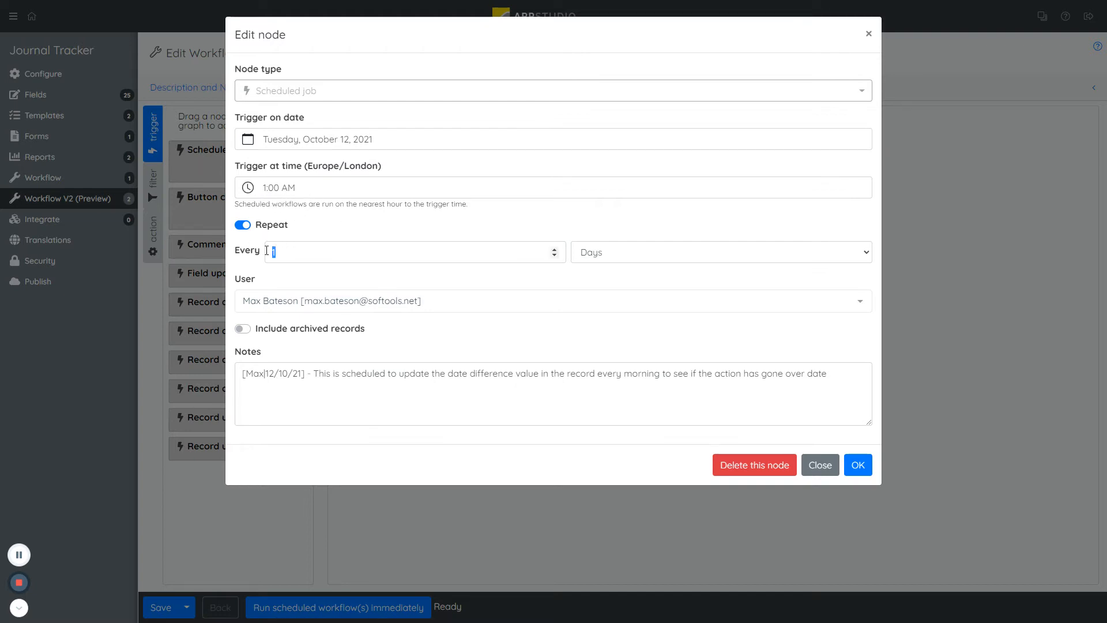
pyautogui.click(275, 282)
pyautogui.moveTo(243, 380); pyautogui.dragTo(870, 383)
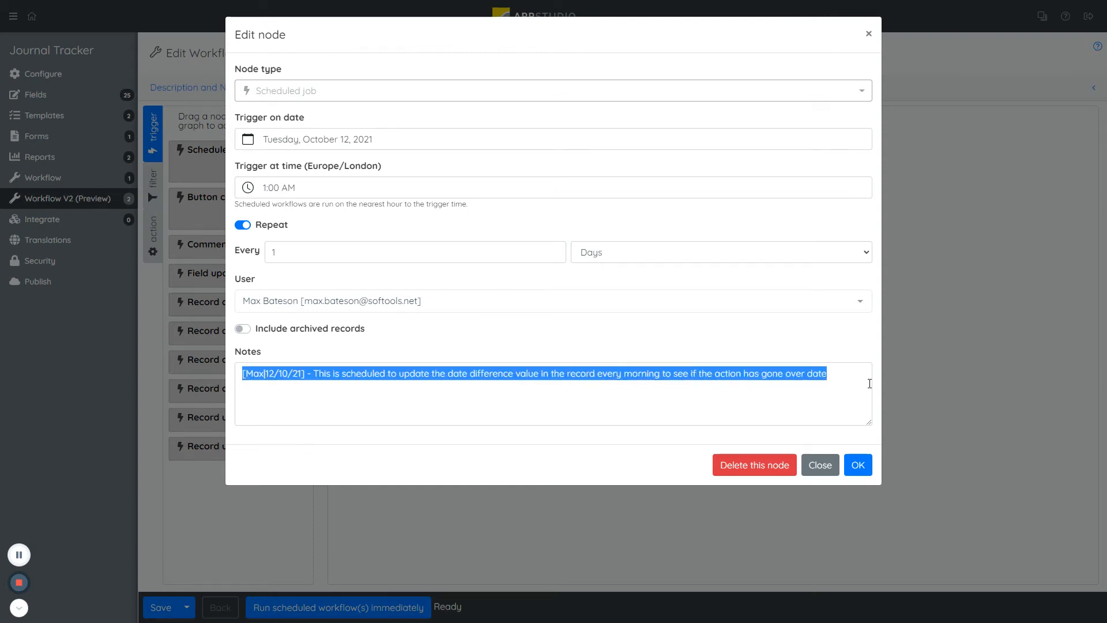
pyautogui.click(466, 395)
pyautogui.moveTo(314, 379); pyautogui.dragTo(226, 386)
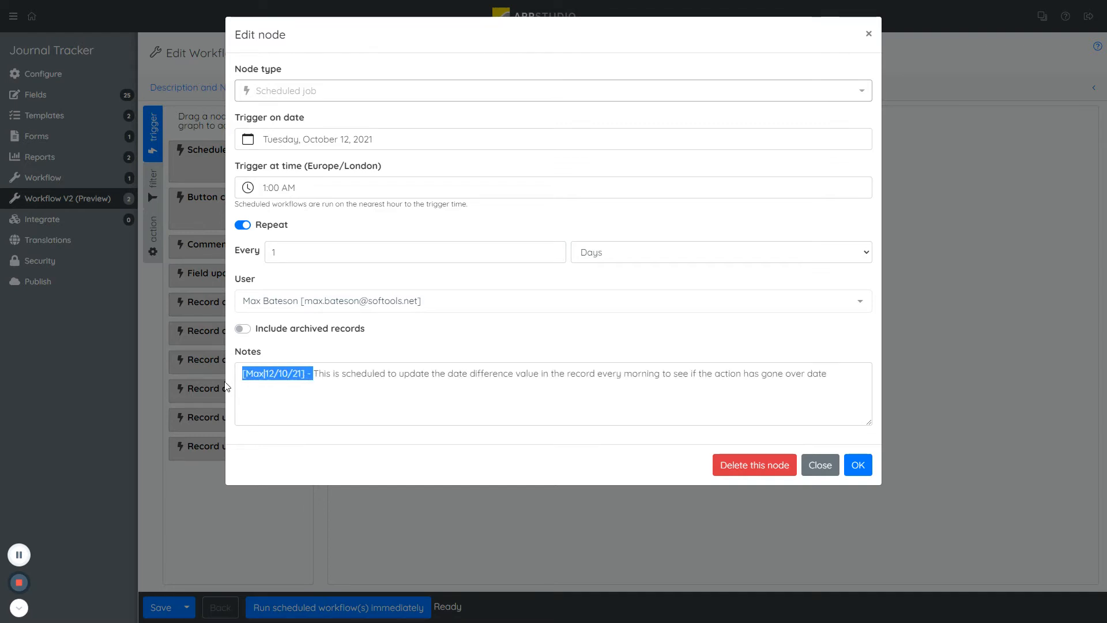
pyautogui.click(317, 398)
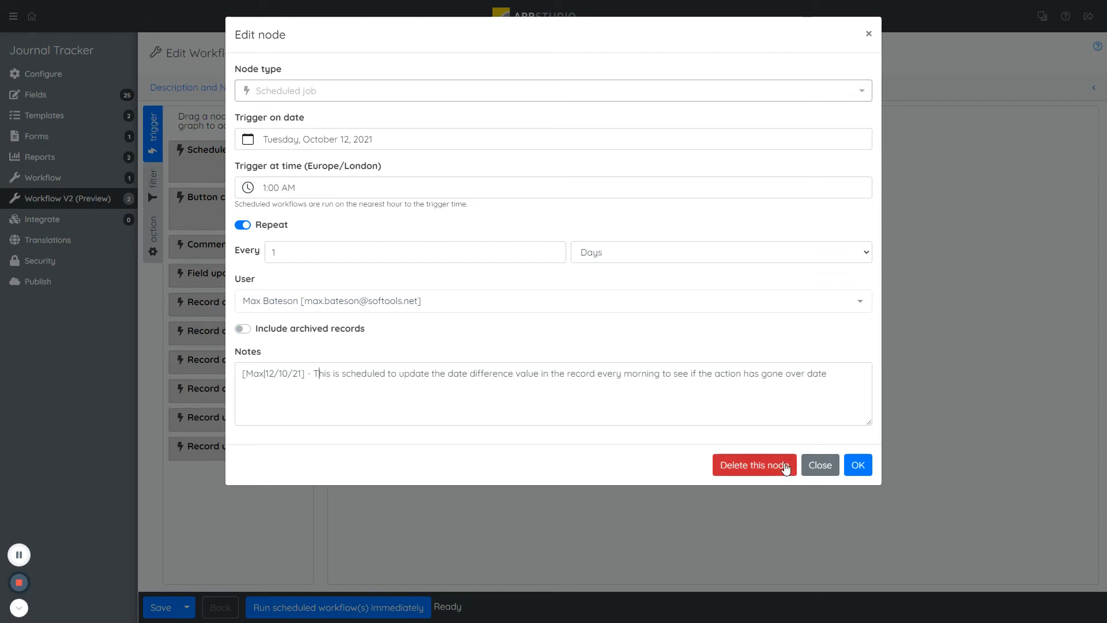
pyautogui.click(858, 465)
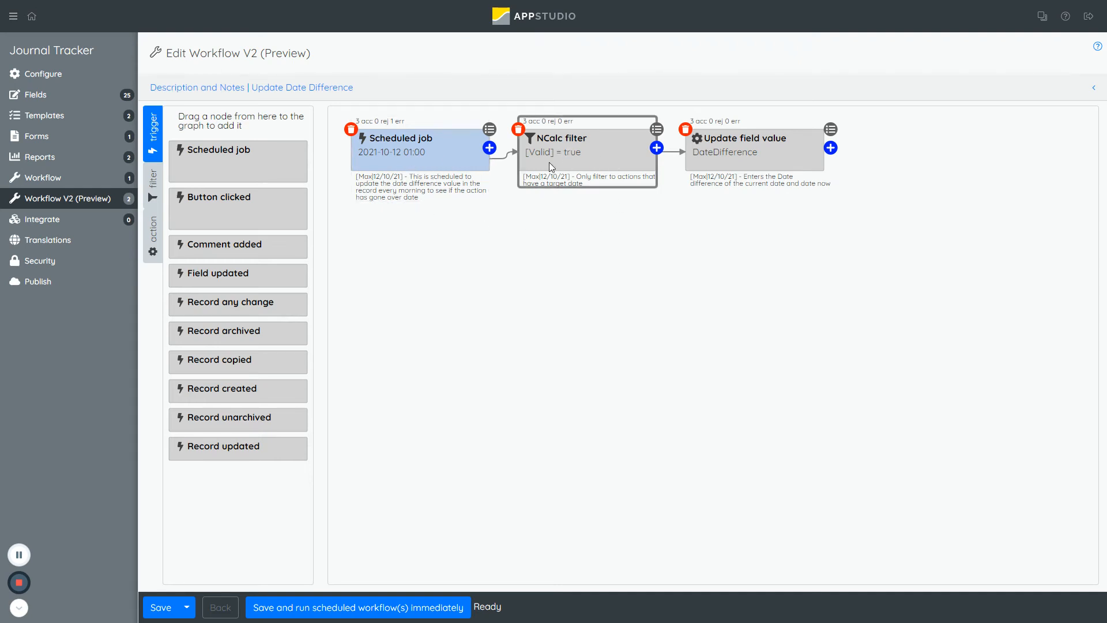
# Step: Review the available filter nodes and the filter expression of the workflow's NCalc filter node
pyautogui.click(153, 184)
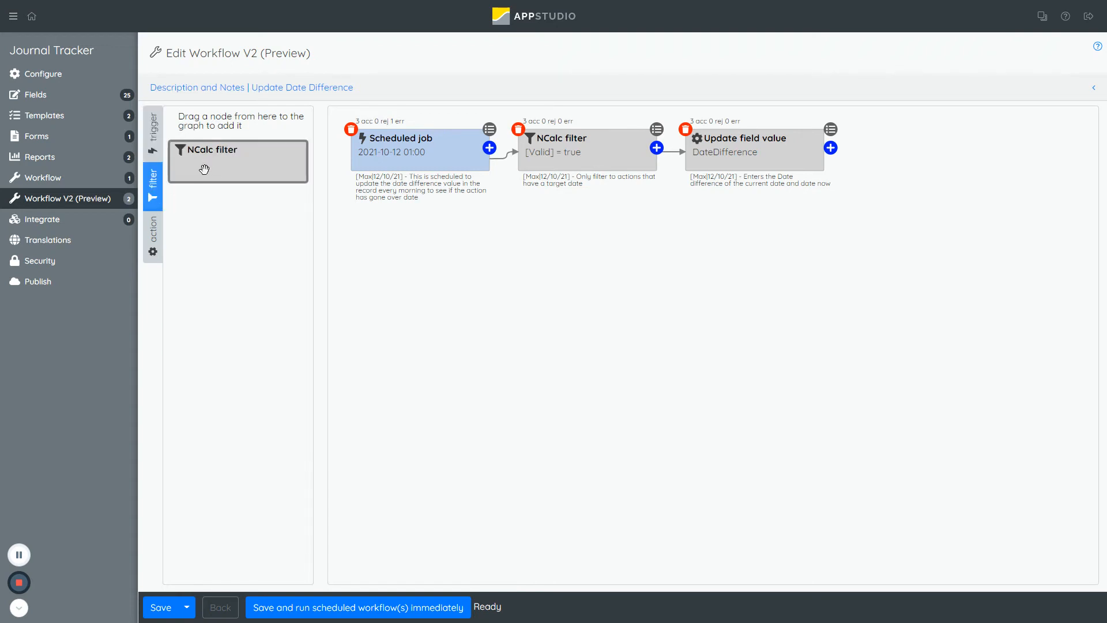
pyautogui.click(575, 139)
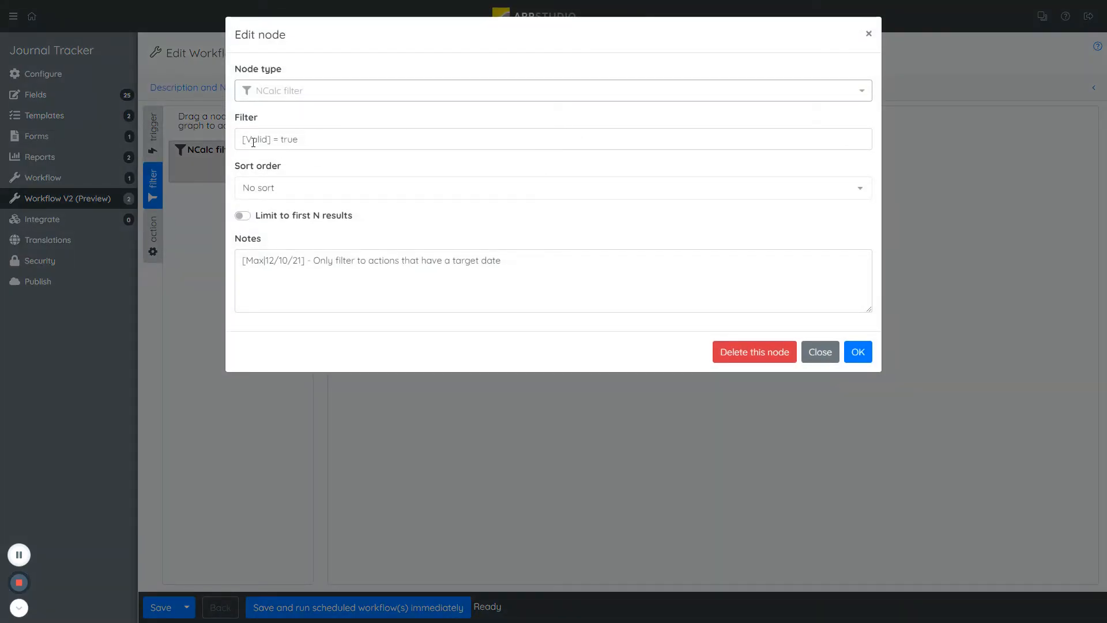
pyautogui.doubleClick(283, 143)
pyautogui.click(858, 353)
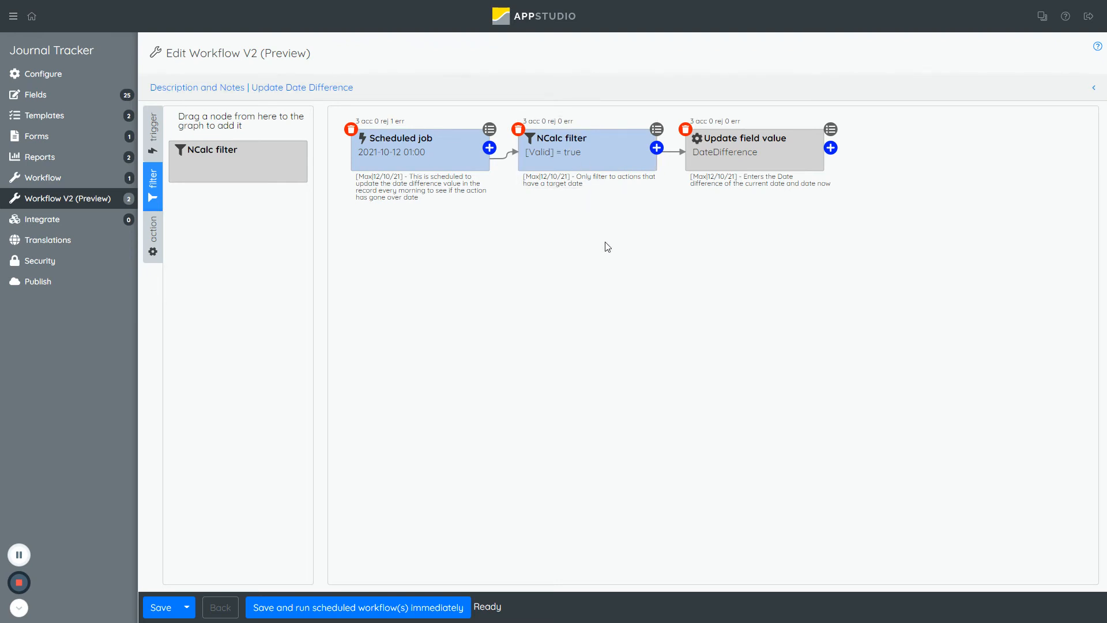
# Step: Open and close the Update field value node, then review the action nodes available for the workflow
pyautogui.click(791, 152)
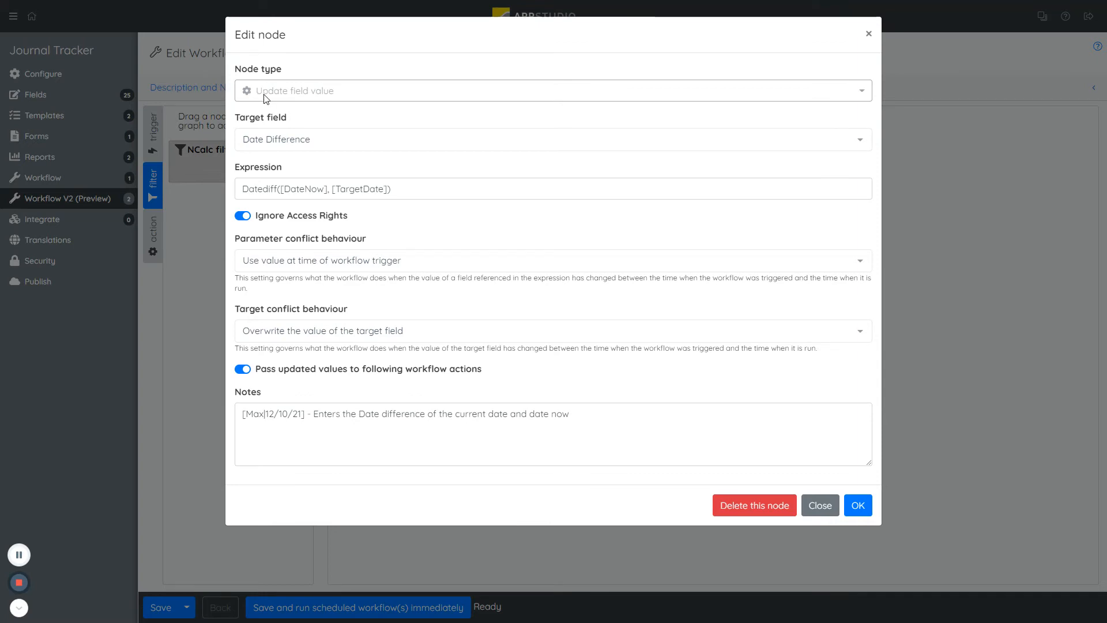
pyautogui.click(214, 226)
pyautogui.click(153, 233)
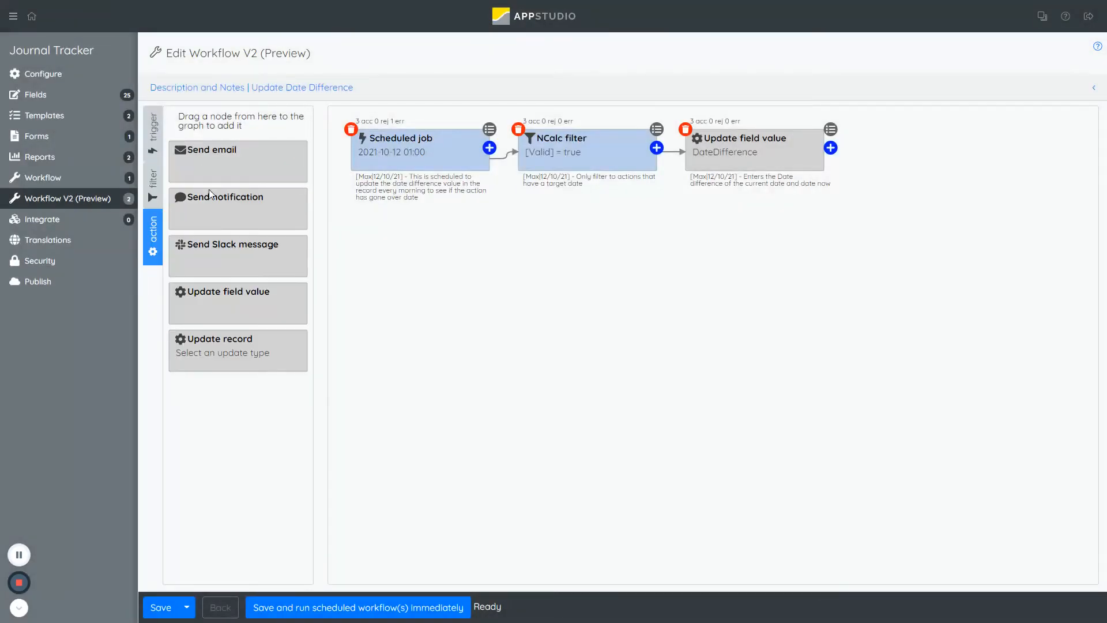
# Step: Review the Update field value node's target field and its Datediff expression with the DateNow and TargetDate fields
pyautogui.click(731, 153)
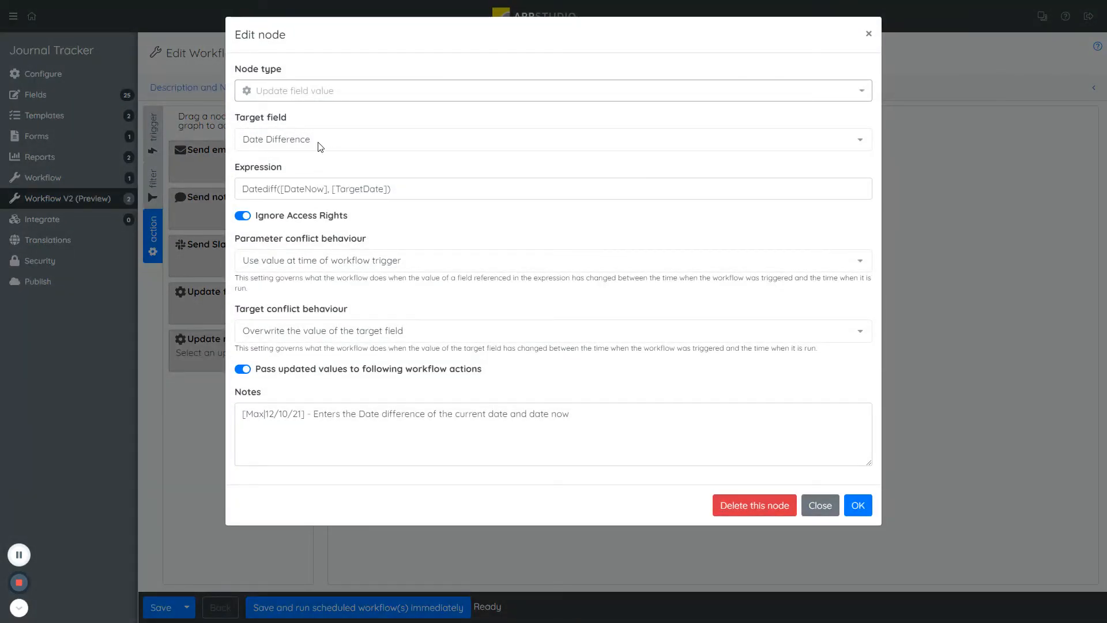
pyautogui.moveTo(242, 190); pyautogui.dragTo(435, 206)
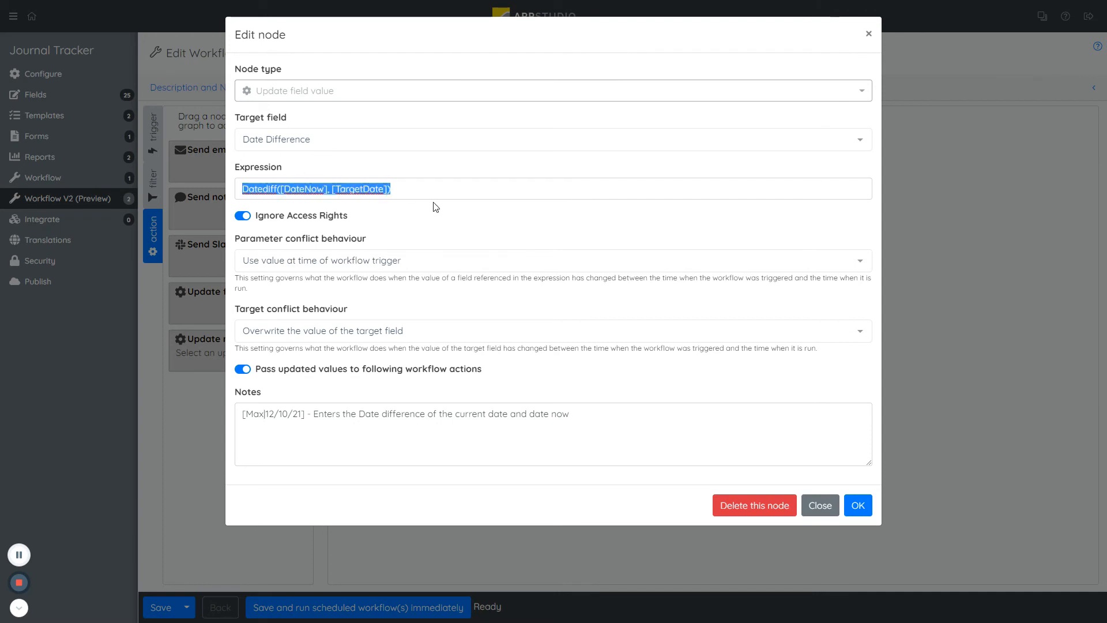
pyautogui.click(297, 196)
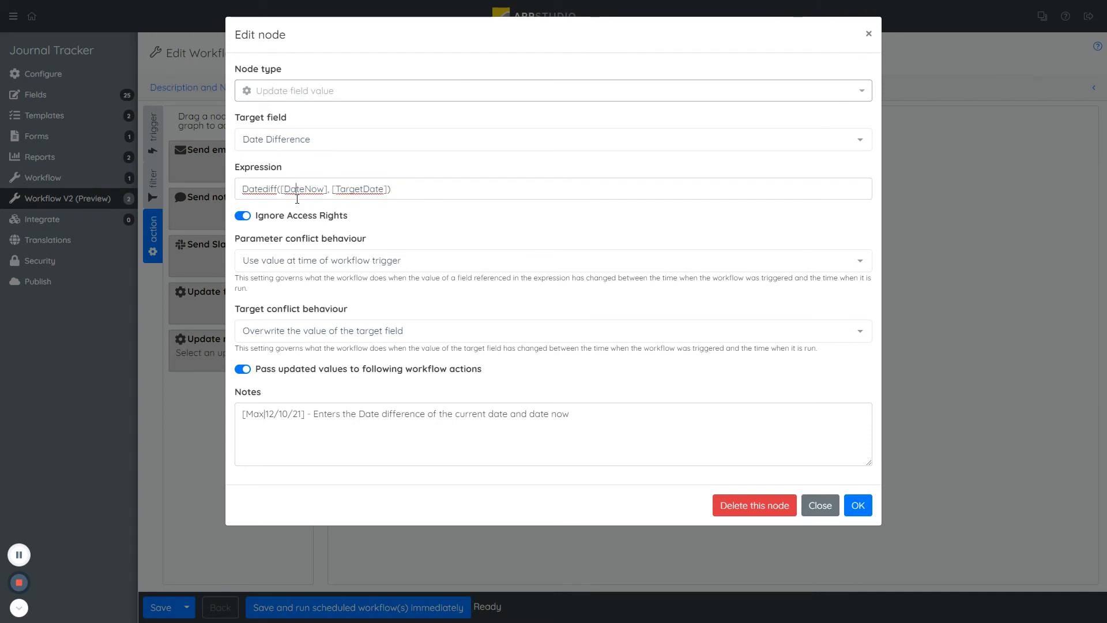
pyautogui.doubleClick(300, 189)
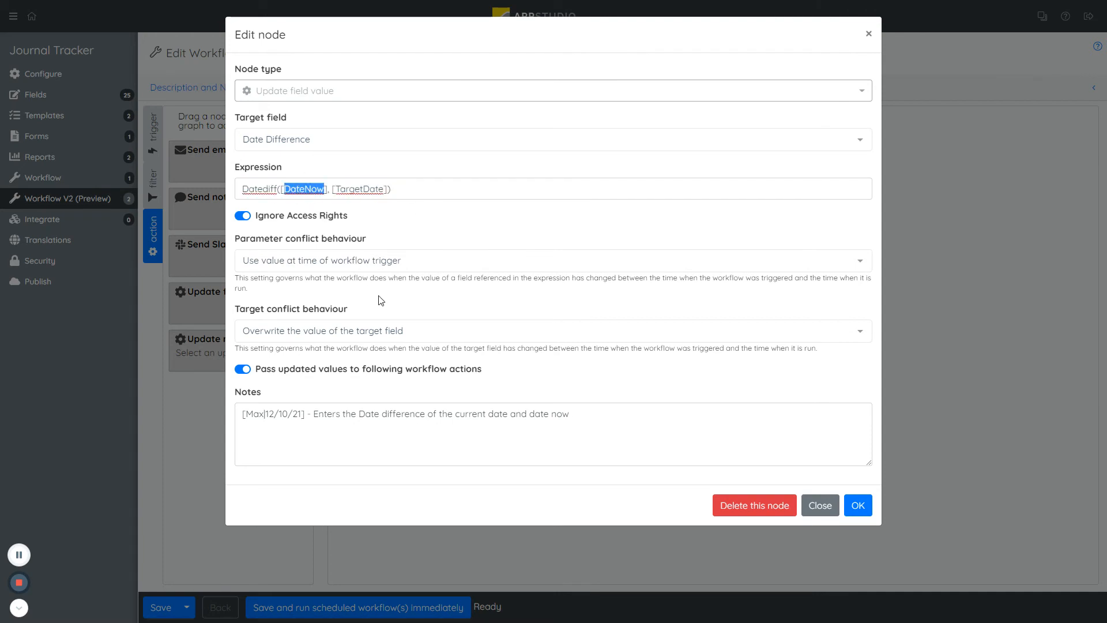
pyautogui.doubleClick(363, 192)
pyautogui.moveTo(400, 192); pyautogui.dragTo(231, 192)
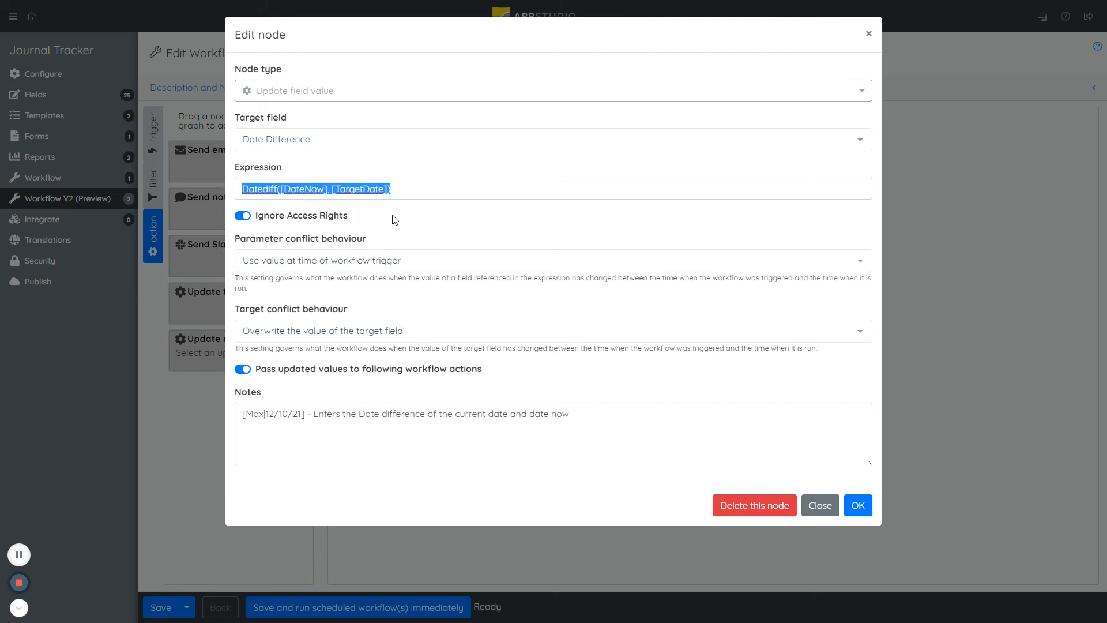
pyautogui.click(415, 188)
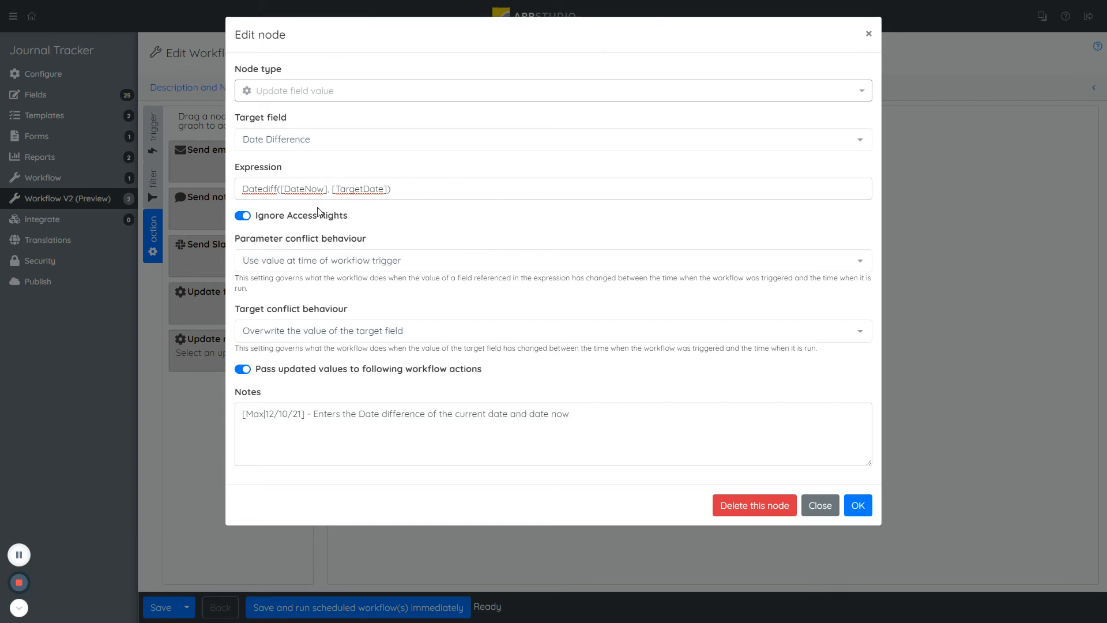
pyautogui.doubleClick(306, 188)
pyautogui.doubleClick(362, 189)
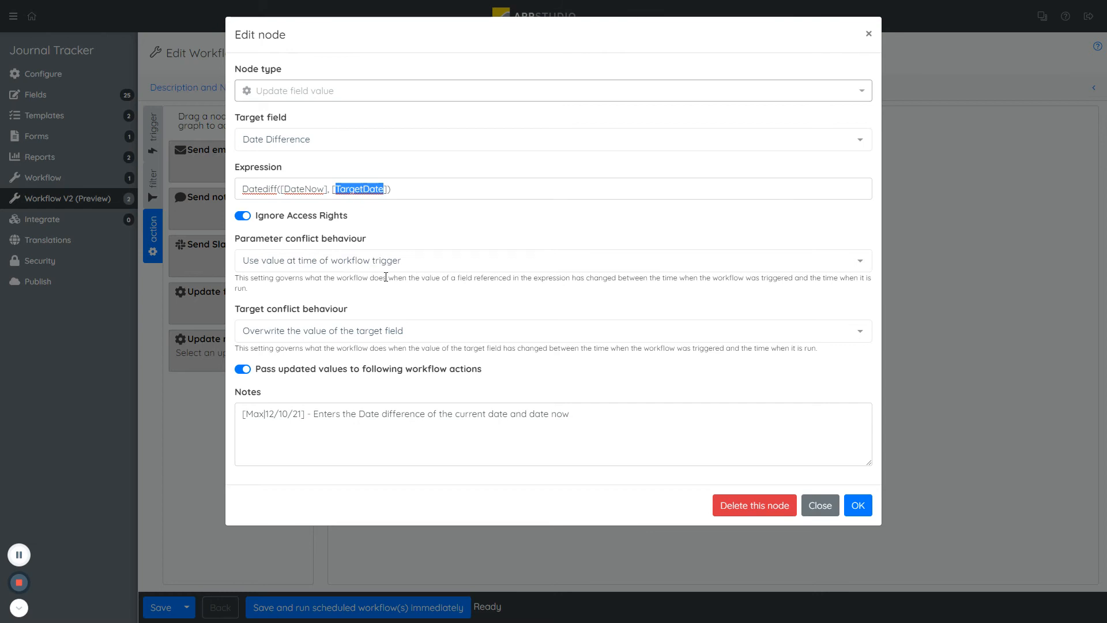
pyautogui.click(378, 211)
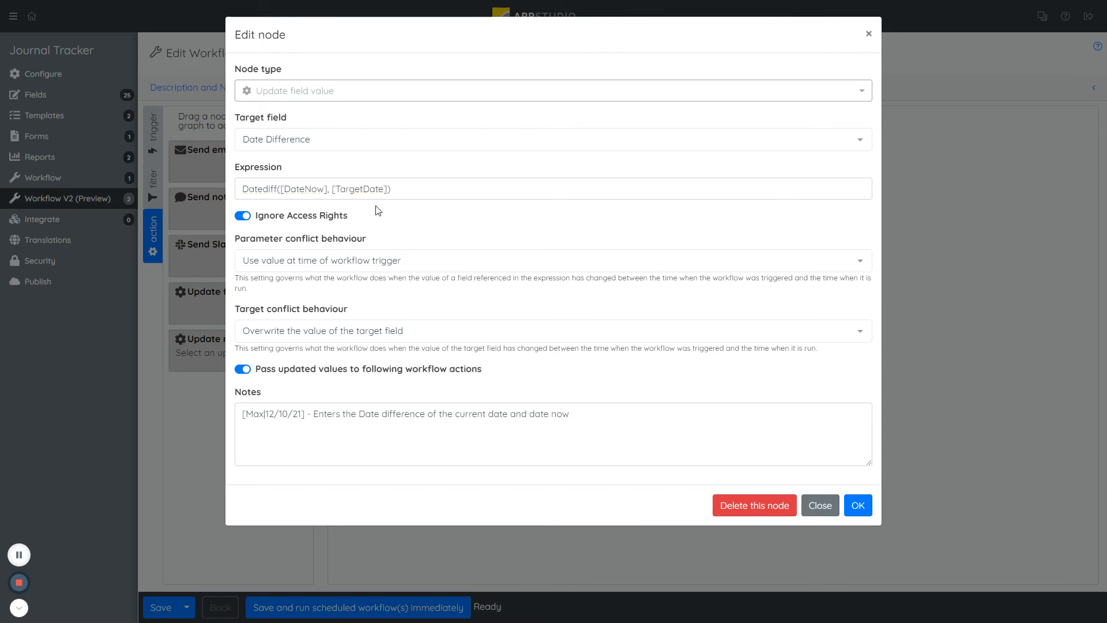
pyautogui.click(348, 193)
# Step: Review the node's parameter and target conflict behaviours, passing of updated values and notes, and close it with its settings accepted
pyautogui.click(333, 327)
pyautogui.tripleClick(245, 282)
pyautogui.moveTo(240, 348); pyautogui.dragTo(793, 349)
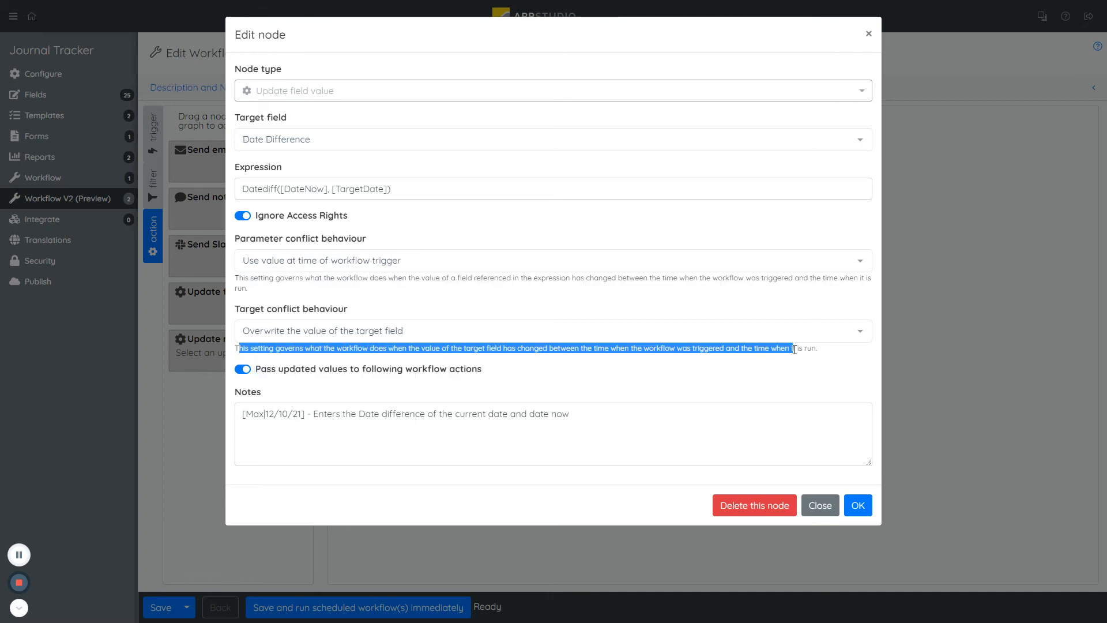
pyautogui.click(356, 296)
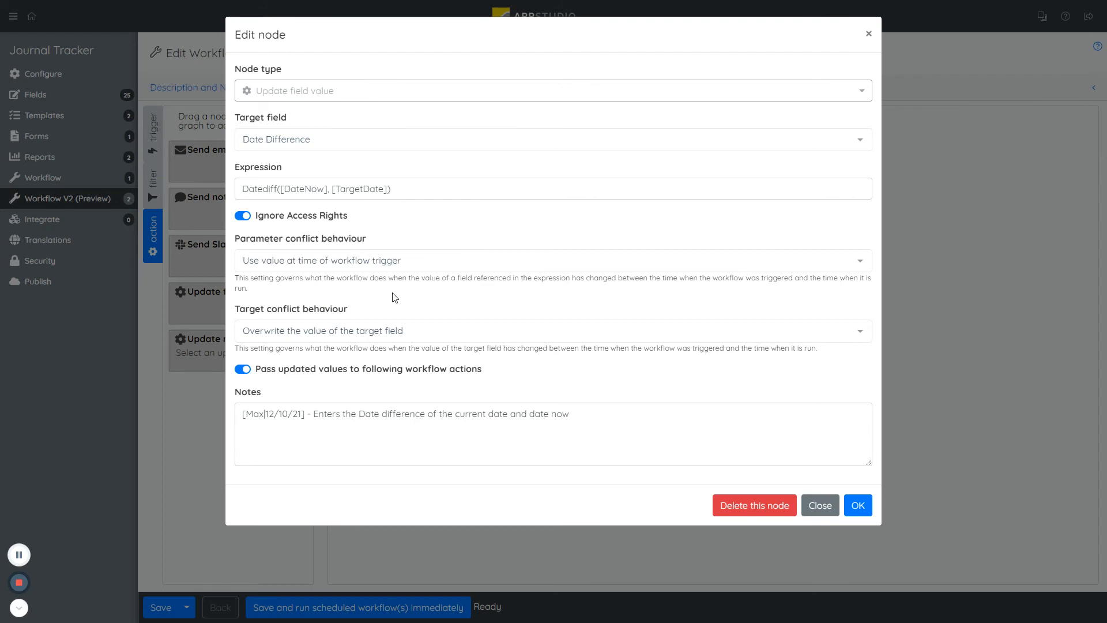
pyautogui.tripleClick(272, 375)
pyautogui.click(306, 376)
pyautogui.moveTo(359, 413); pyautogui.dragTo(674, 440)
pyautogui.click(861, 507)
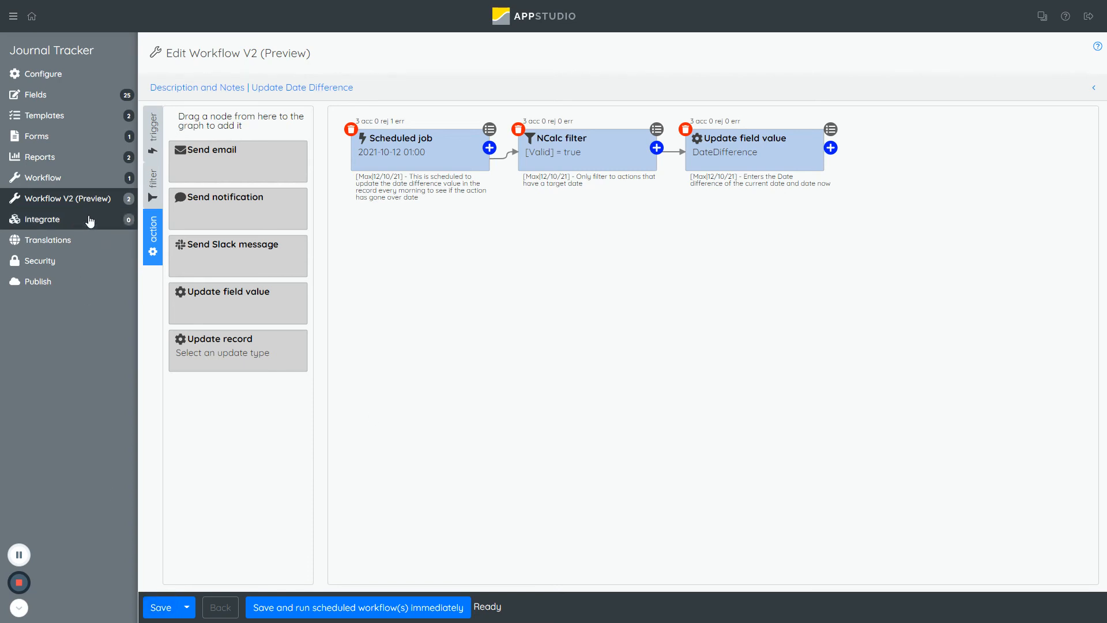
# Step: Open the Action Past Due Date workflow and review its Scheduled job and NCalc filter nodes
pyautogui.click(91, 206)
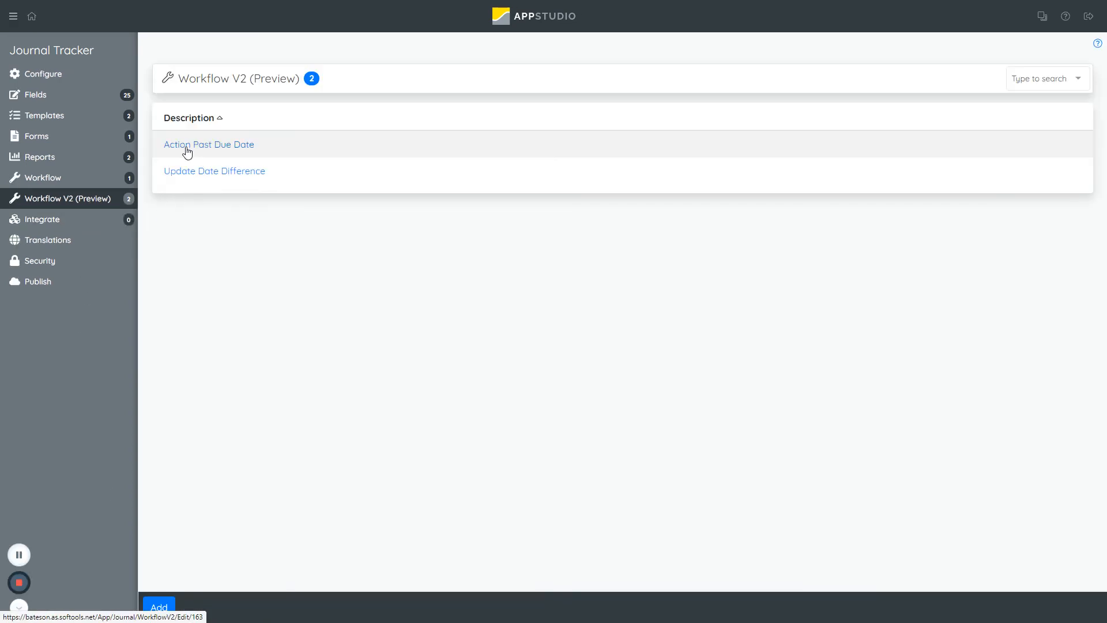
pyautogui.click(233, 153)
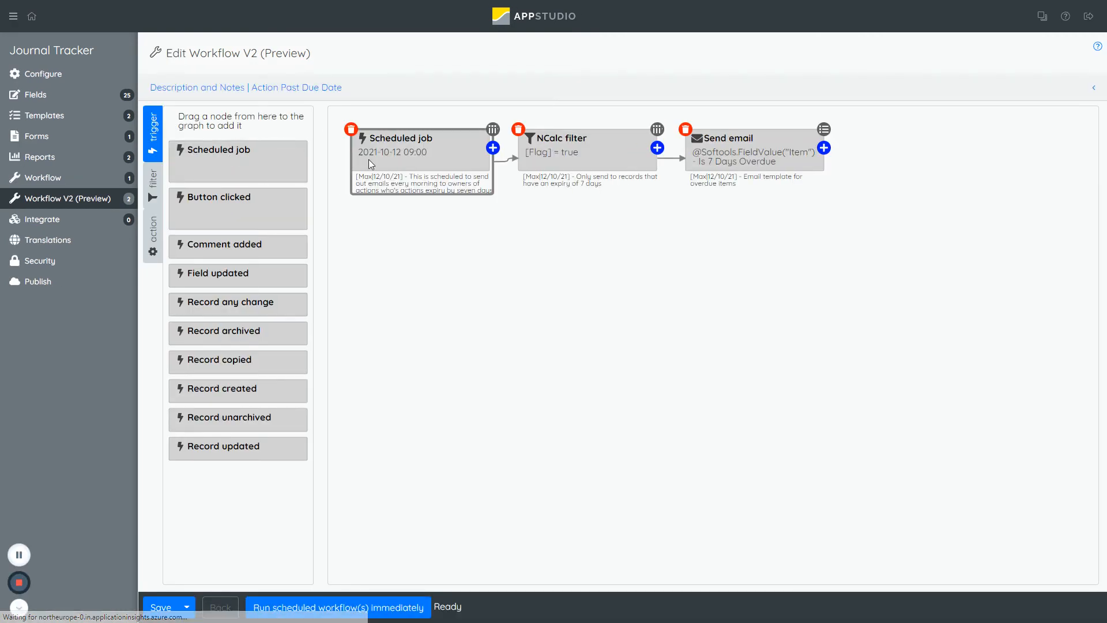
pyautogui.doubleClick(421, 173)
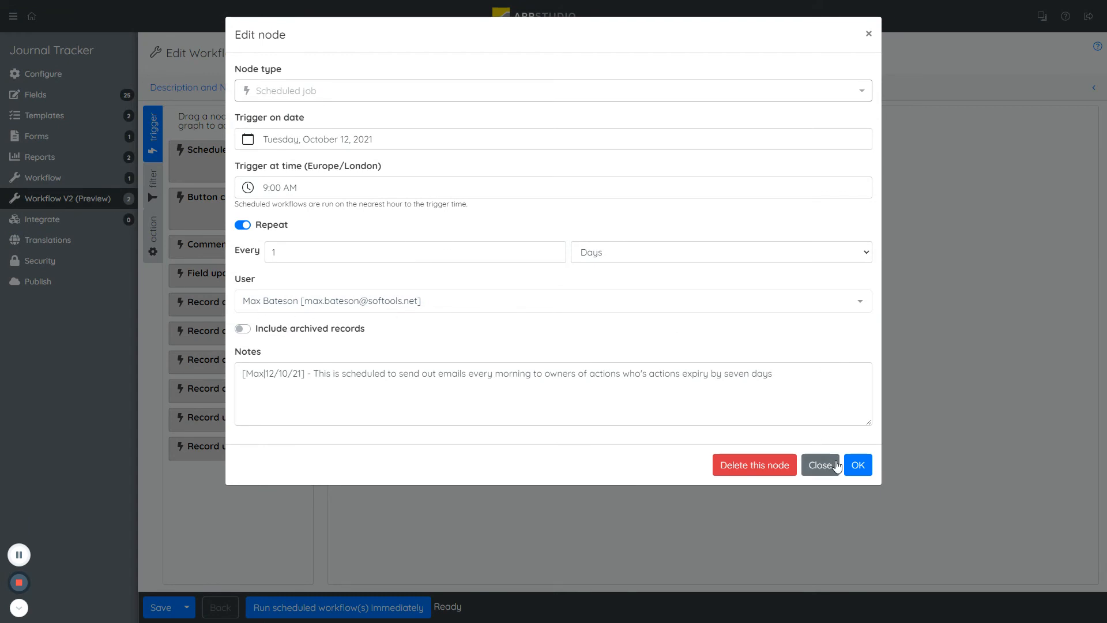
pyautogui.click(855, 461)
pyautogui.doubleClick(562, 165)
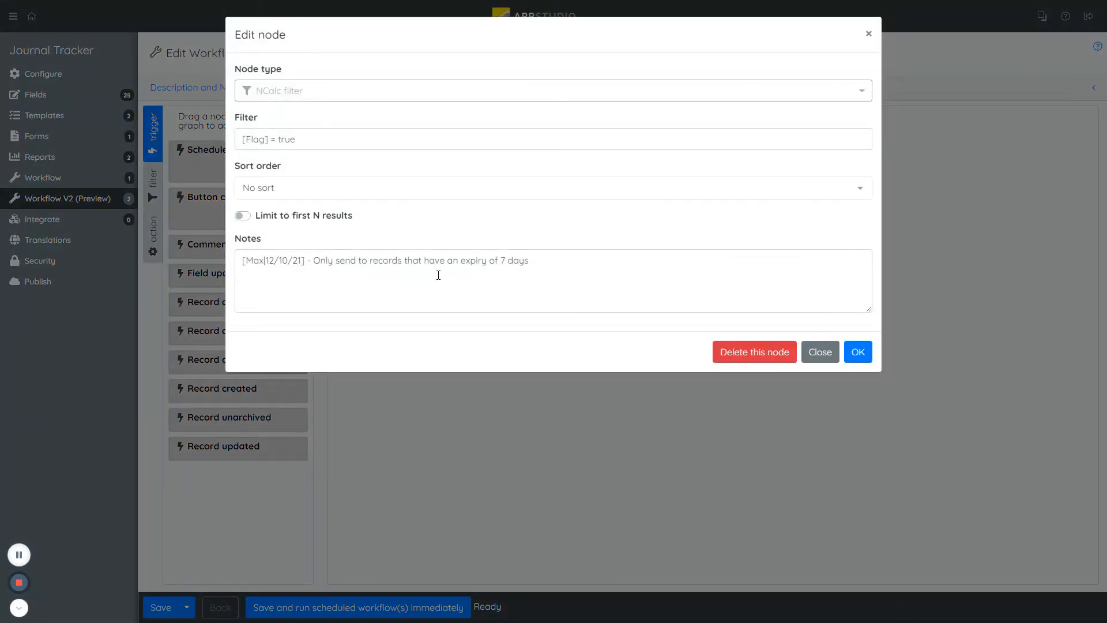
pyautogui.click(857, 353)
# Step: Review the Send email node's recipient, subject expression and record link in the message, and close the node
pyautogui.click(744, 163)
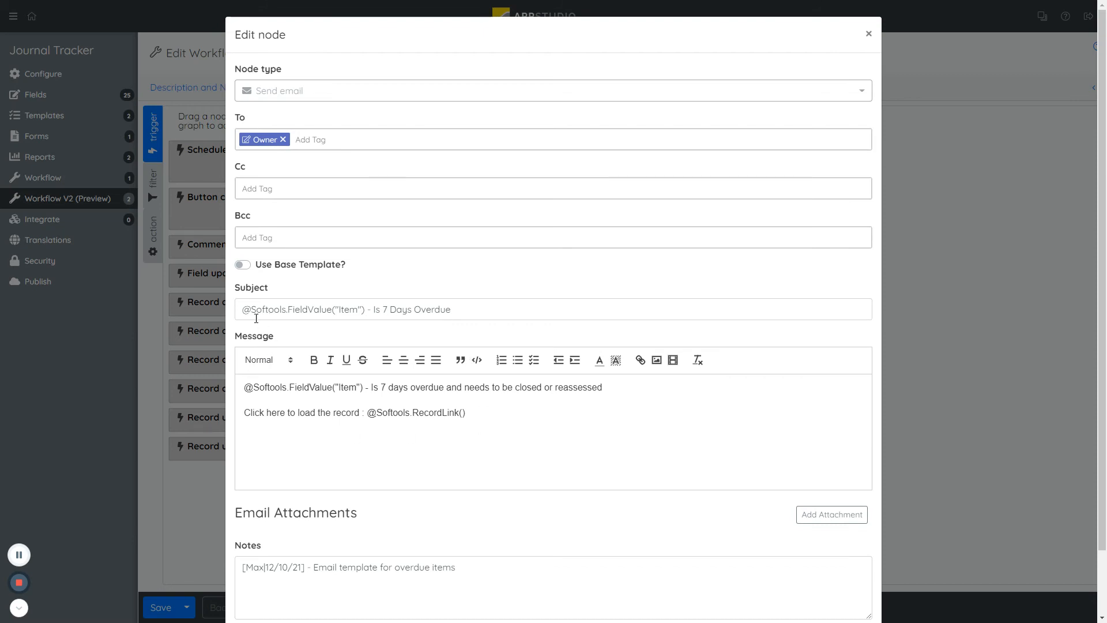
pyautogui.moveTo(245, 312); pyautogui.dragTo(365, 310)
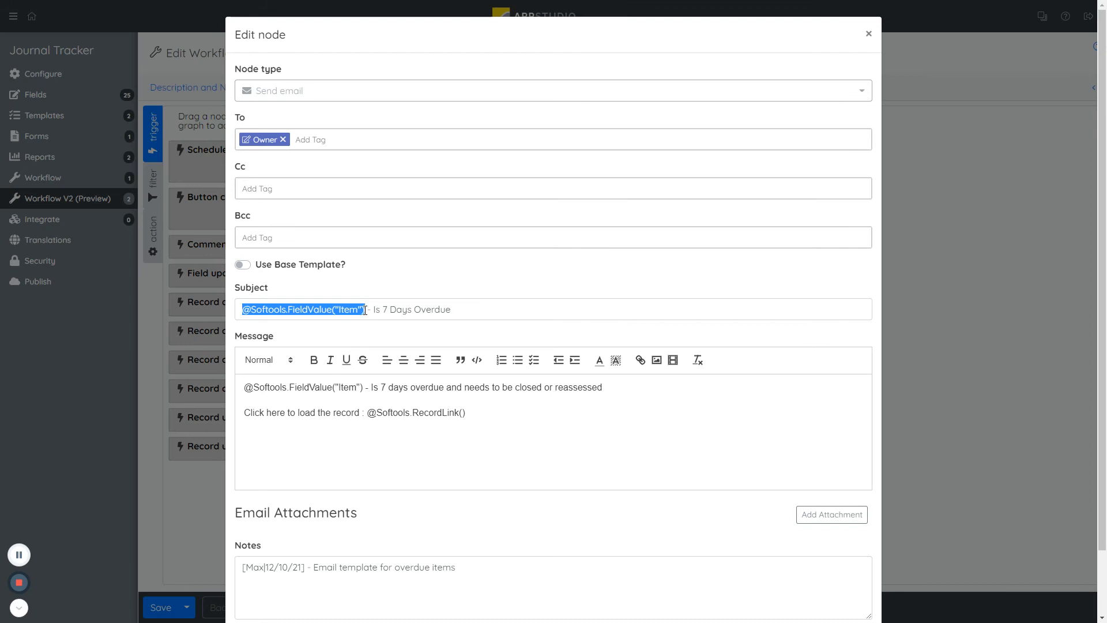
pyautogui.moveTo(376, 312); pyautogui.dragTo(504, 314)
pyautogui.moveTo(246, 416); pyautogui.dragTo(490, 413)
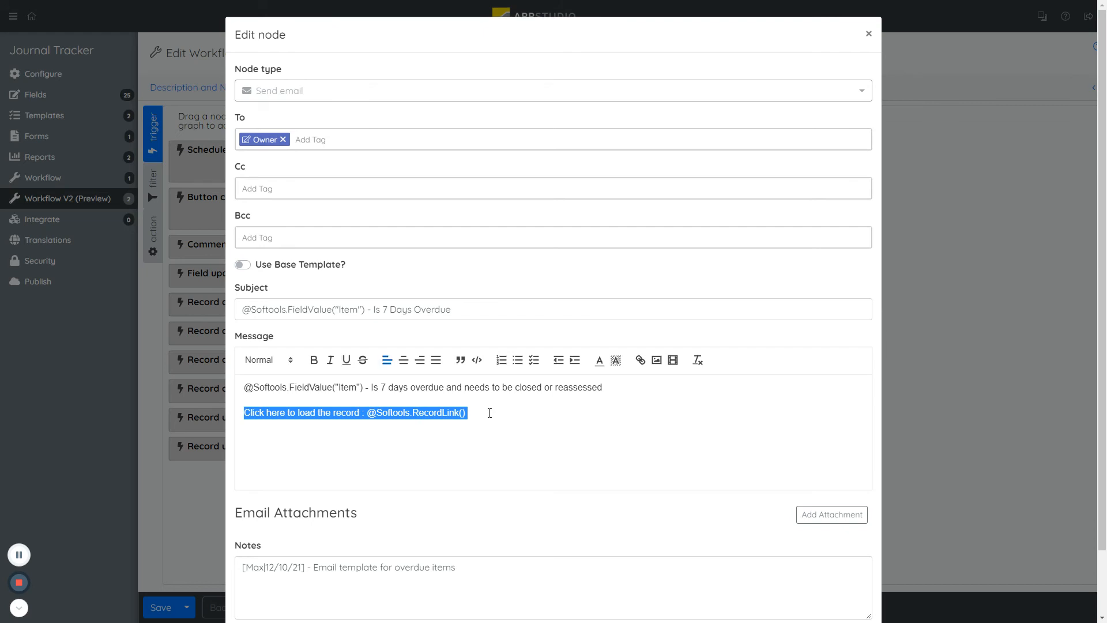
pyautogui.click(489, 434)
pyautogui.click(967, 257)
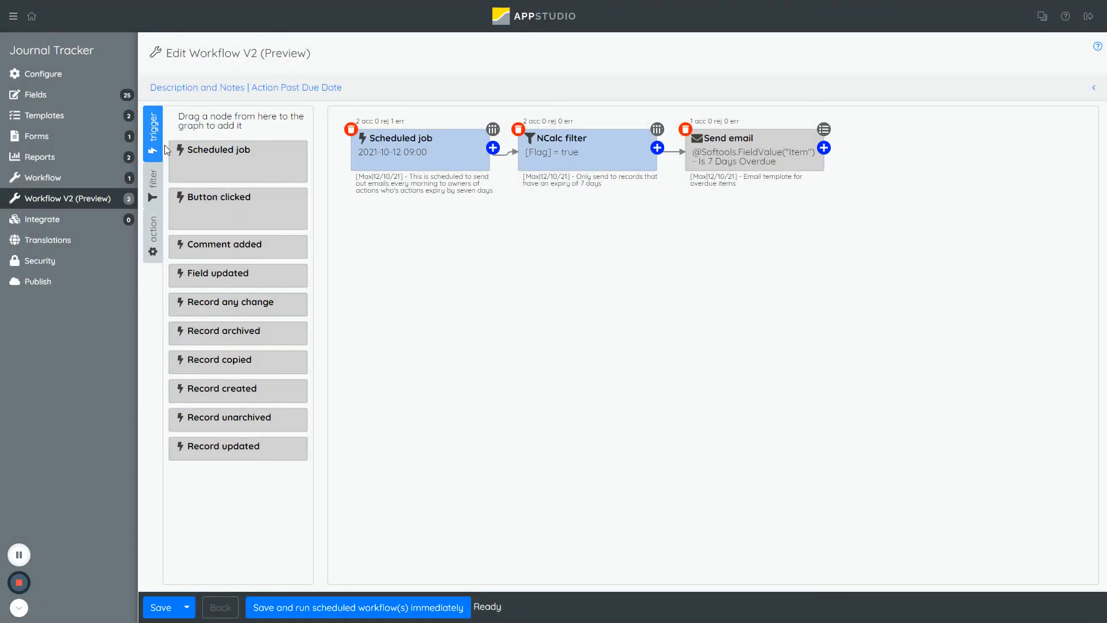
# Step: Switch to the Journal Tracker's test 1 record and review the expressions behind the Valid and Flag fields
pyautogui.moveTo(198, 2)
pyautogui.click(121, 9)
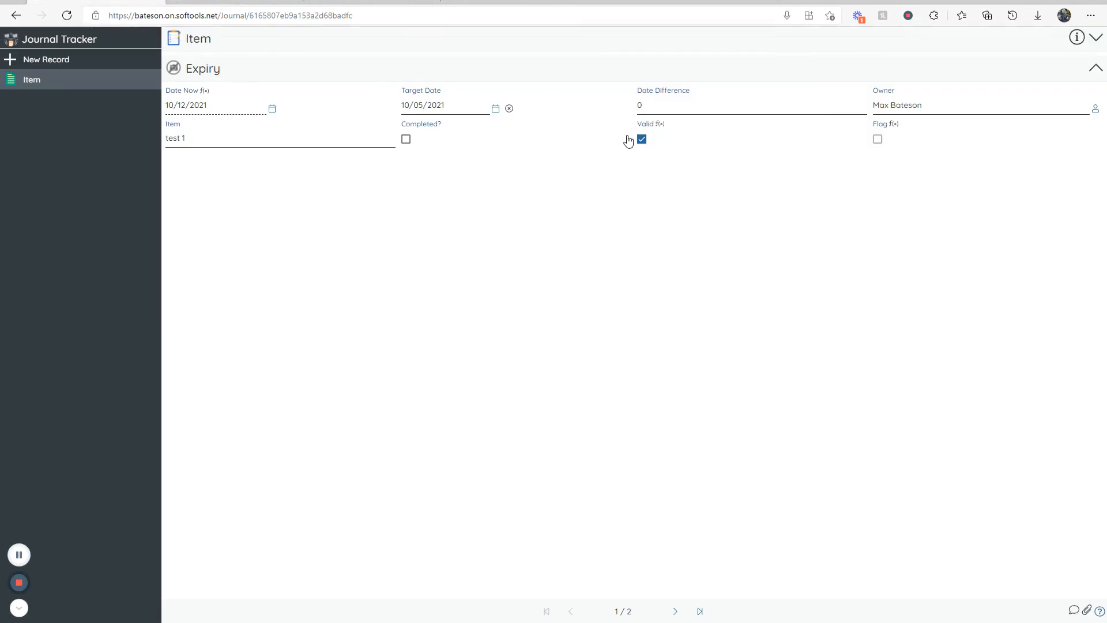
pyautogui.click(662, 124)
pyautogui.click(992, 193)
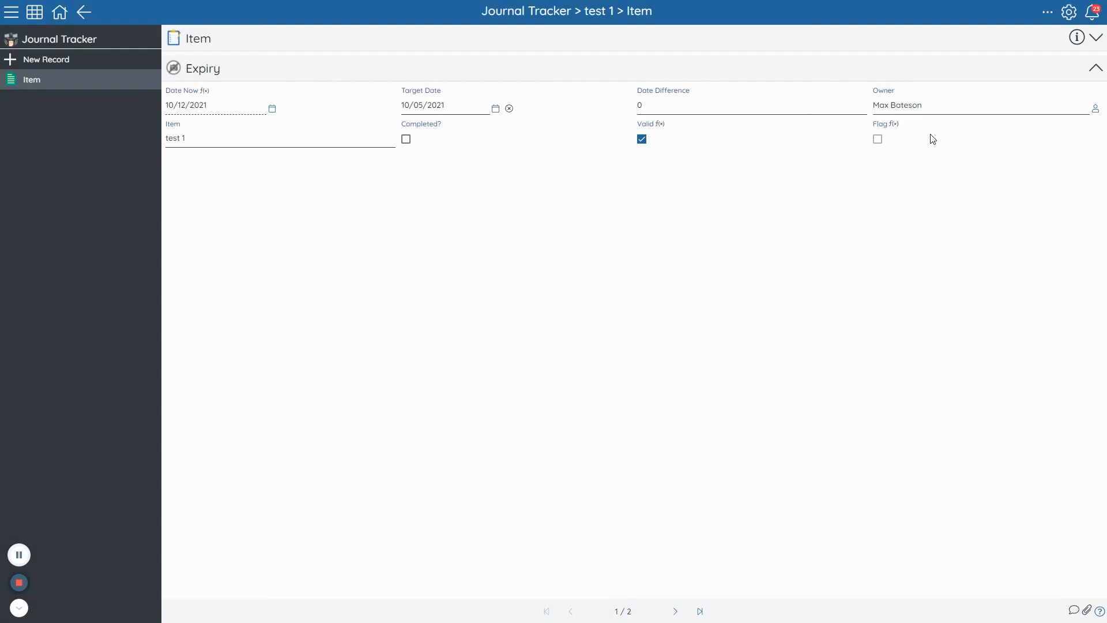
pyautogui.click(897, 124)
pyautogui.click(838, 333)
# Step: Switch to App Studio, open the Update Date Difference workflow and run its scheduled workflow immediately
pyautogui.moveTo(285, 2)
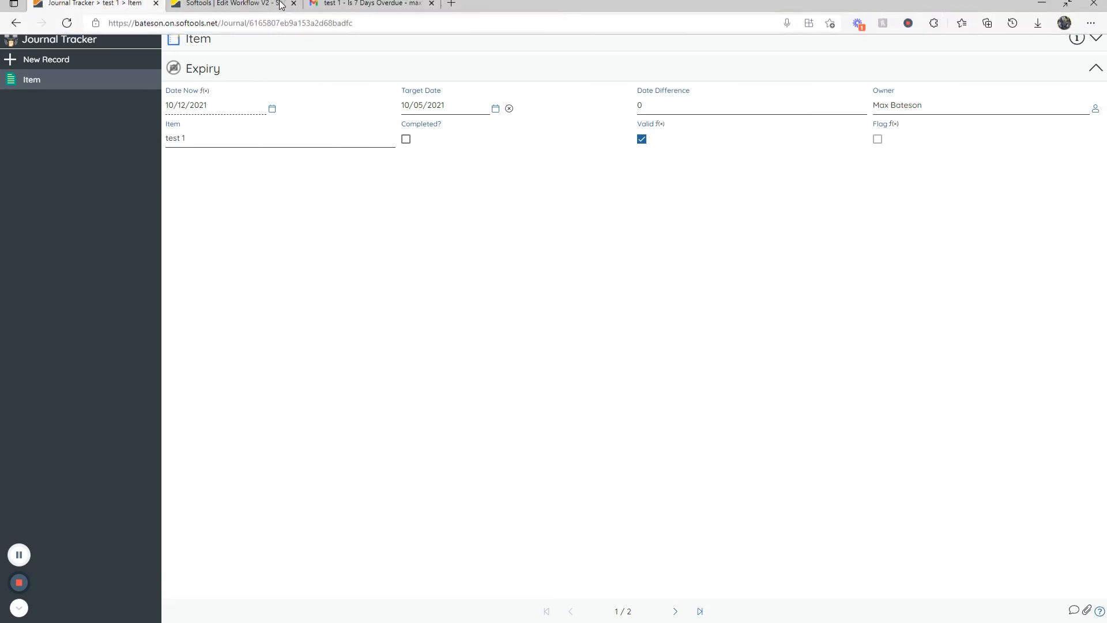
pyautogui.click(248, 7)
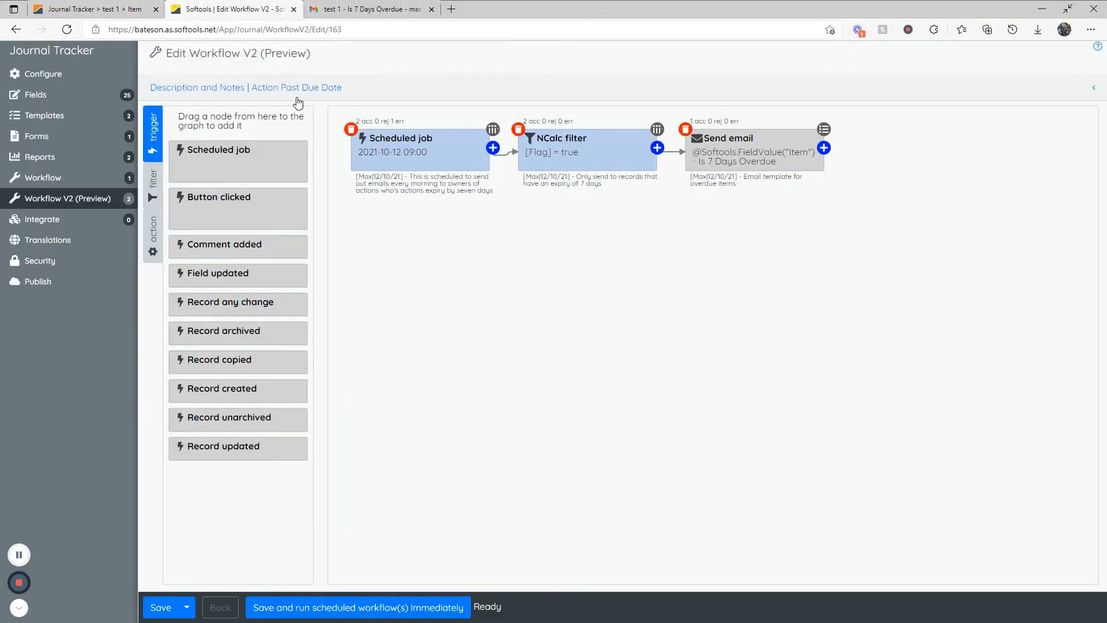
pyautogui.click(101, 201)
pyautogui.click(209, 177)
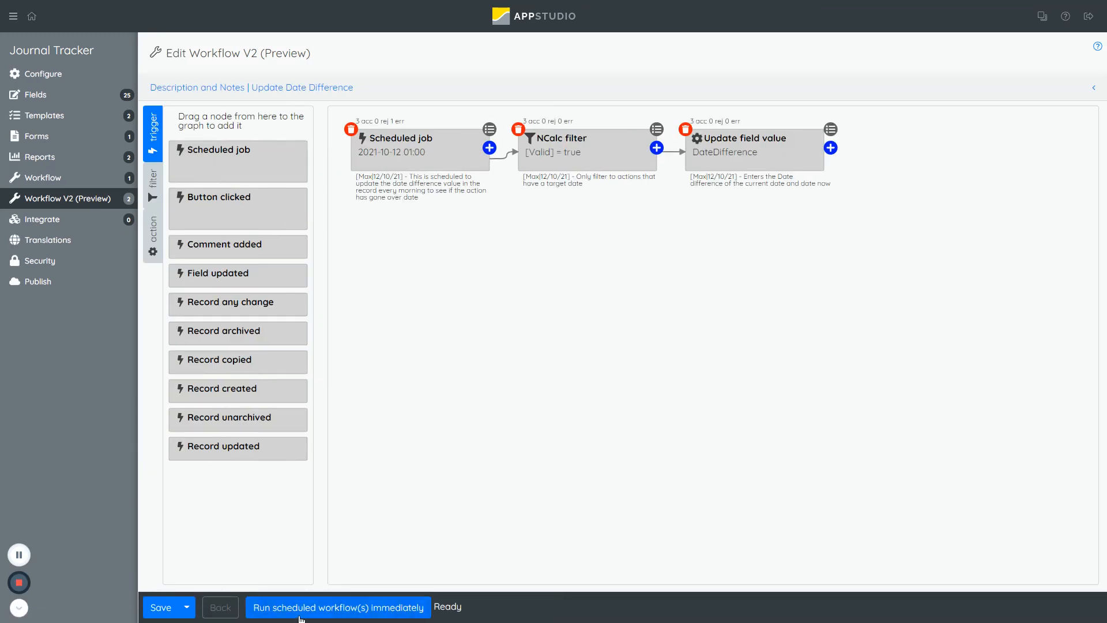
pyautogui.click(324, 615)
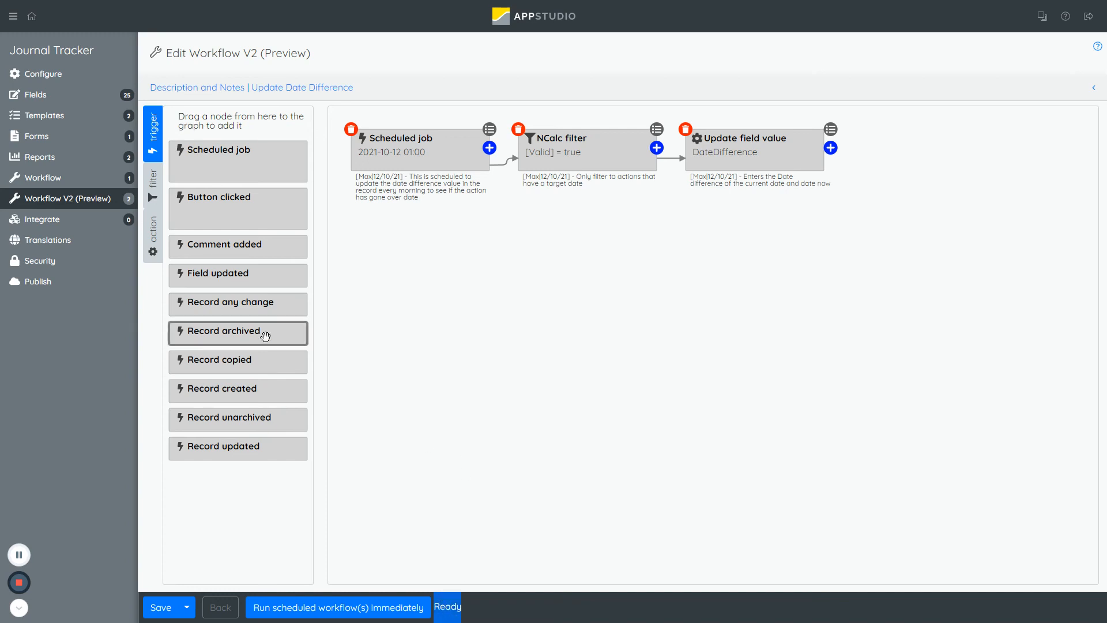
# Step: Switch to the test 1 record and check its Date Difference and Flag fields
pyautogui.click(136, 6)
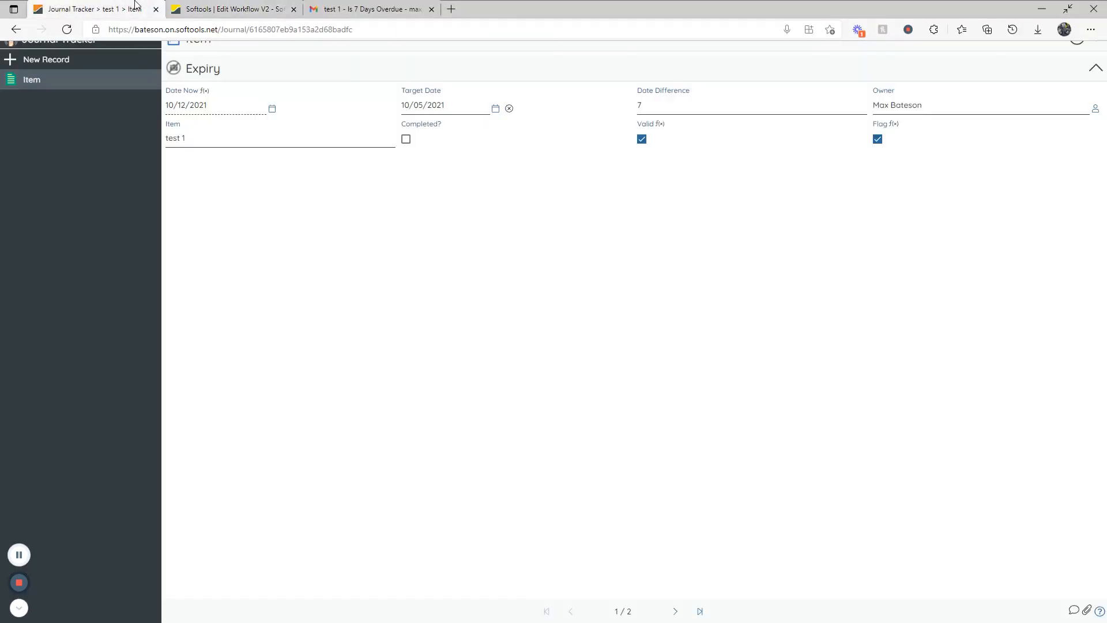
pyautogui.moveTo(639, 97); pyautogui.dragTo(698, 96)
pyautogui.click(602, 177)
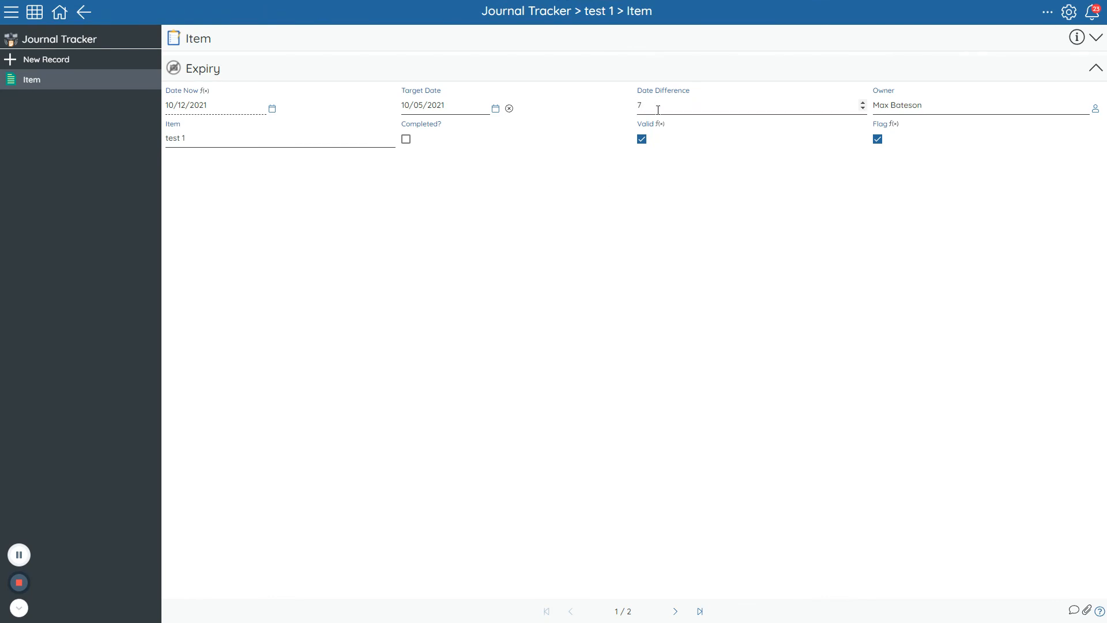
pyautogui.moveTo(656, 109); pyautogui.dragTo(609, 114)
pyautogui.click(894, 170)
# Step: Switch to App Studio, open the Action Past Due Date workflow and run its scheduled workflow immediately
pyautogui.moveTo(361, 4)
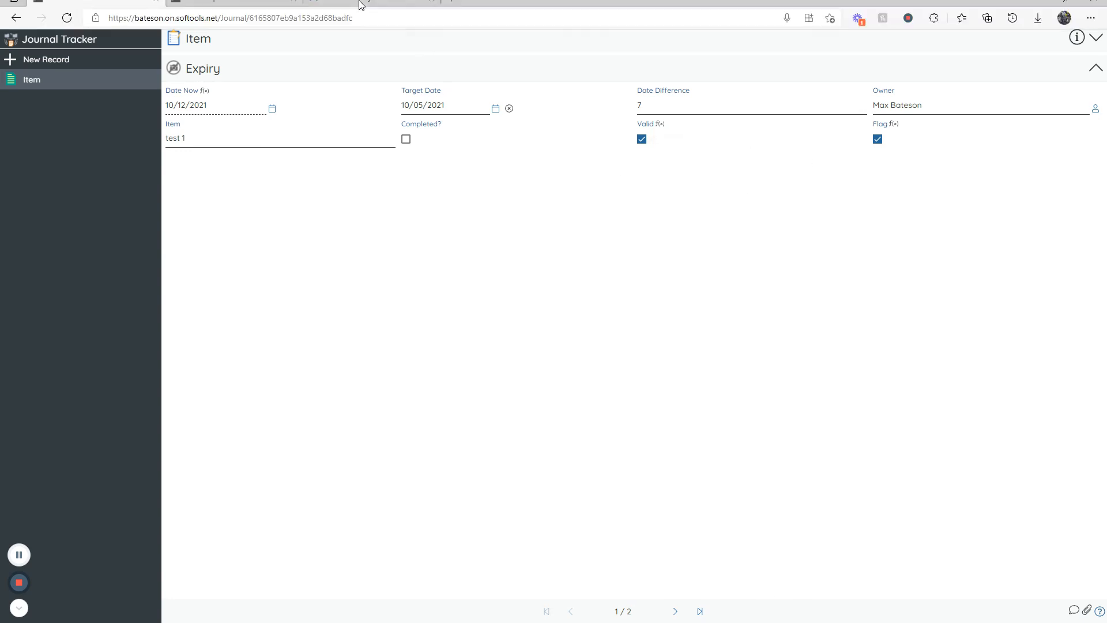
pyautogui.click(275, 12)
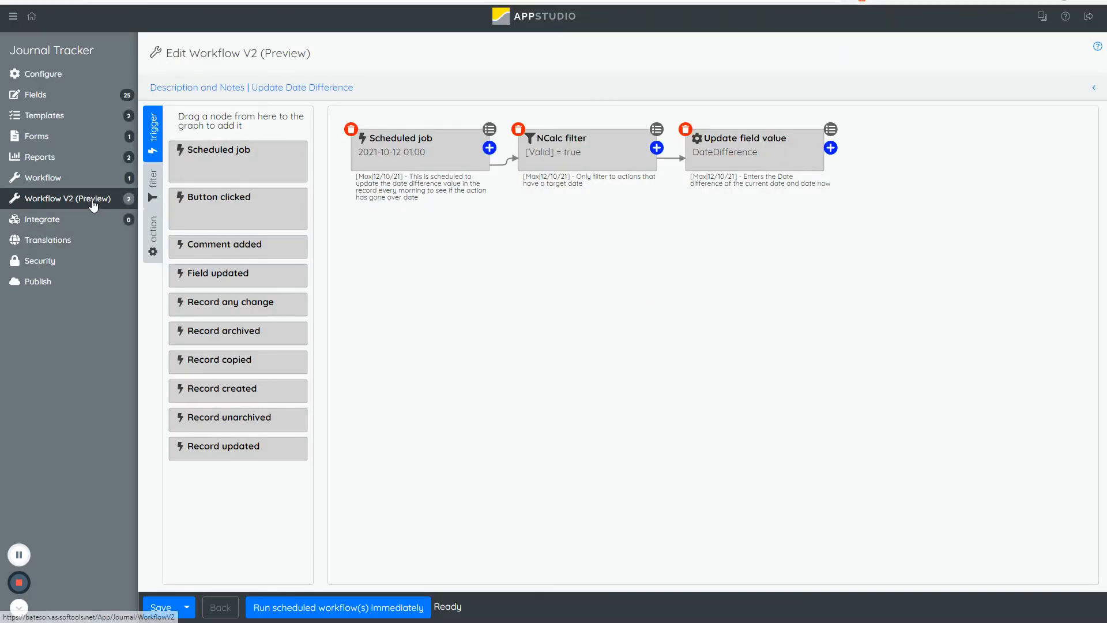
pyautogui.click(92, 205)
pyautogui.click(219, 144)
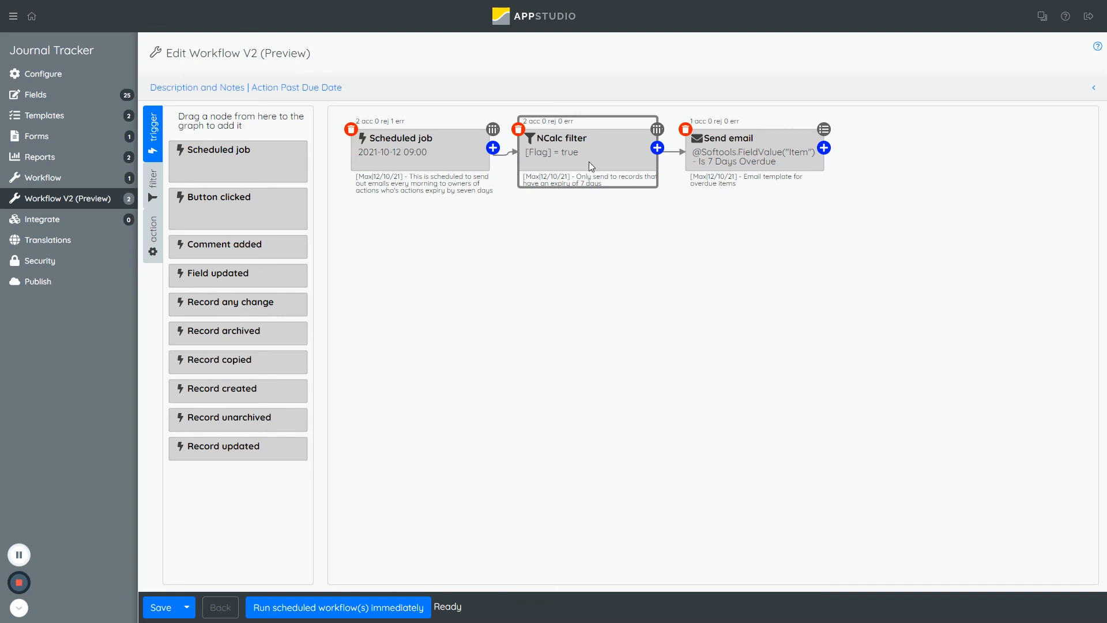
pyautogui.click(355, 613)
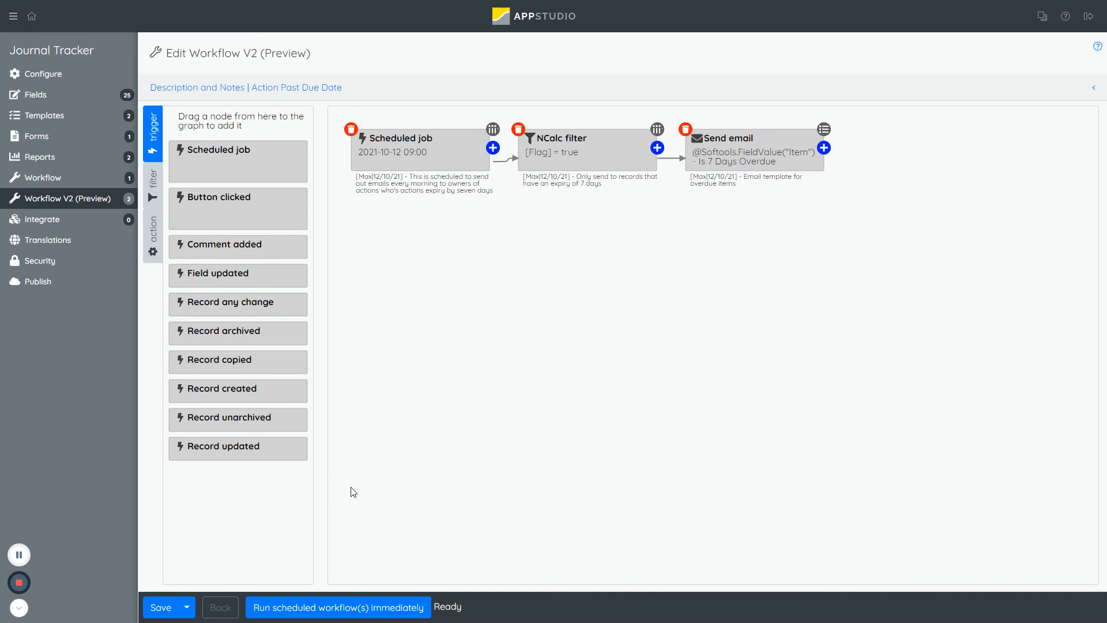
# Step: Switch to Gmail, show the new "test 1 - Is 7 Days Overdue" message and expand its trimmed content to read it
pyautogui.moveTo(300, 4)
pyautogui.click(362, 7)
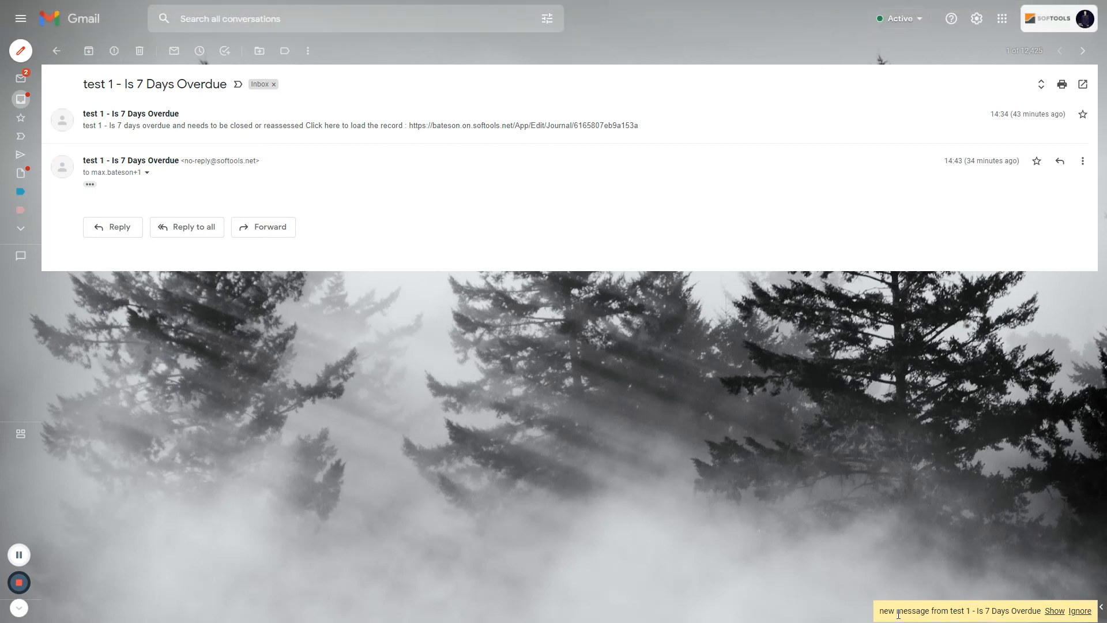
pyautogui.click(1055, 613)
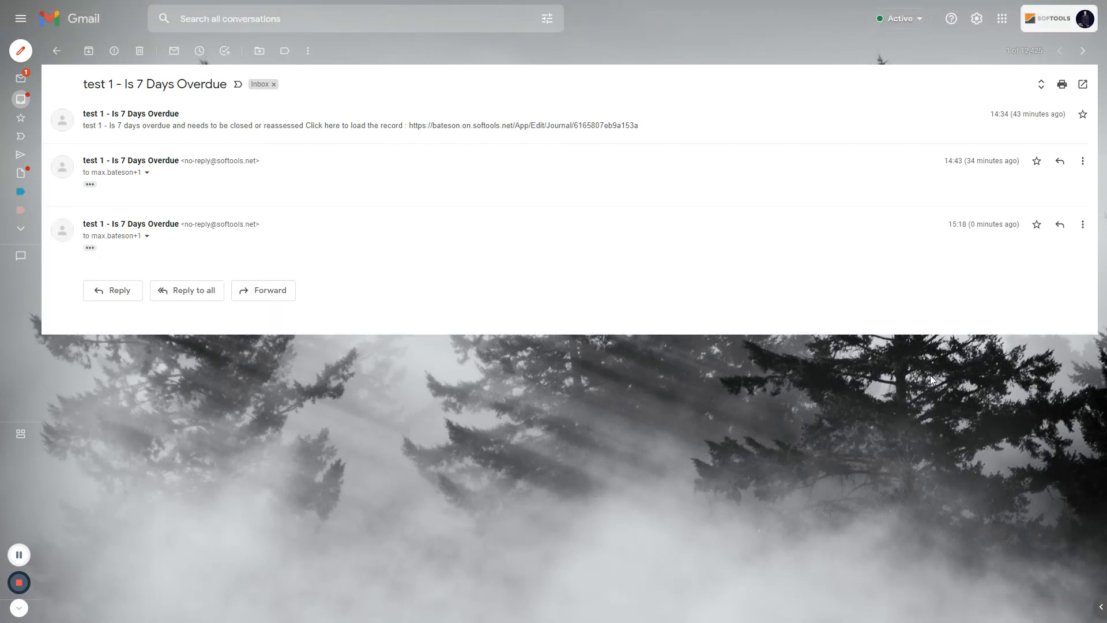
pyautogui.moveTo(971, 225)
pyautogui.mouseDown()
pyautogui.moveTo(1012, 233)
pyautogui.moveTo(962, 226)
pyautogui.mouseUp()
pyautogui.click(89, 248)
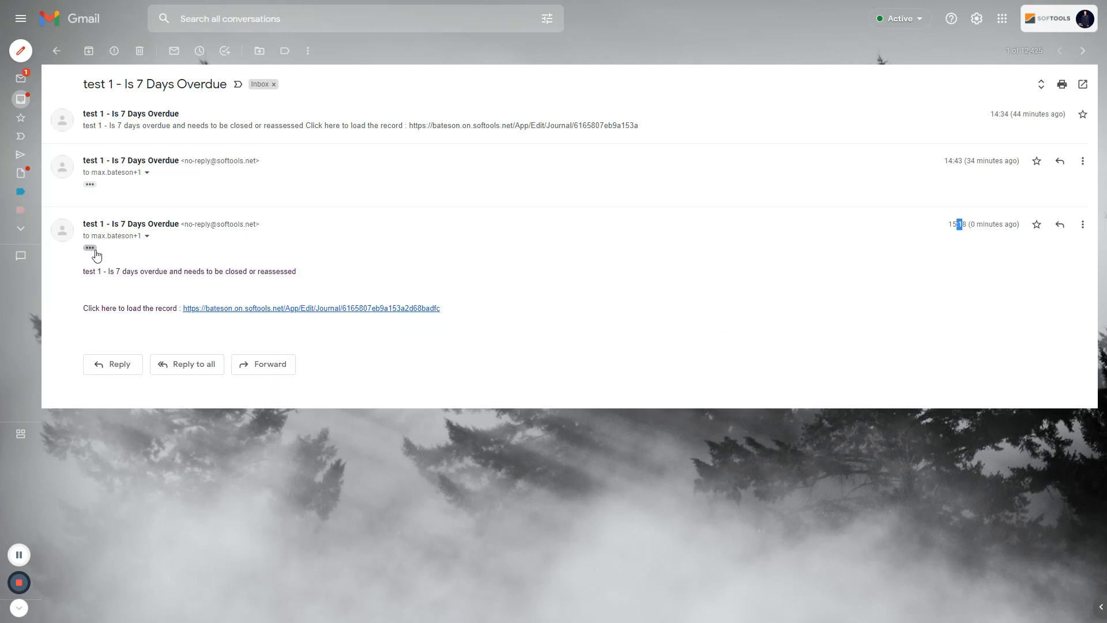
pyautogui.moveTo(84, 224); pyautogui.dragTo(107, 225)
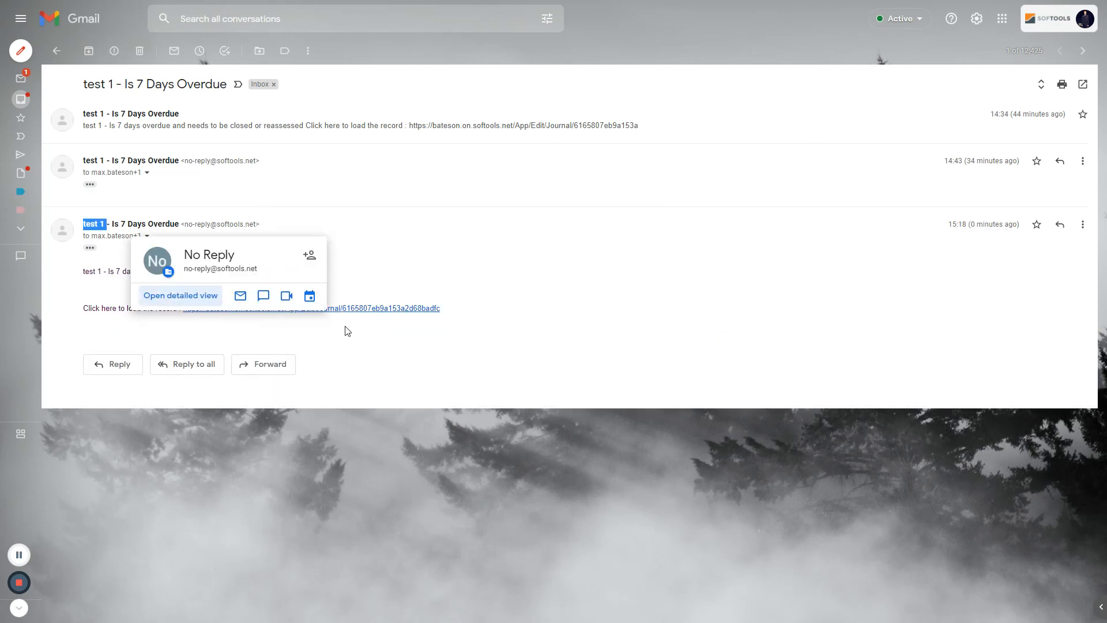
pyautogui.click(205, 326)
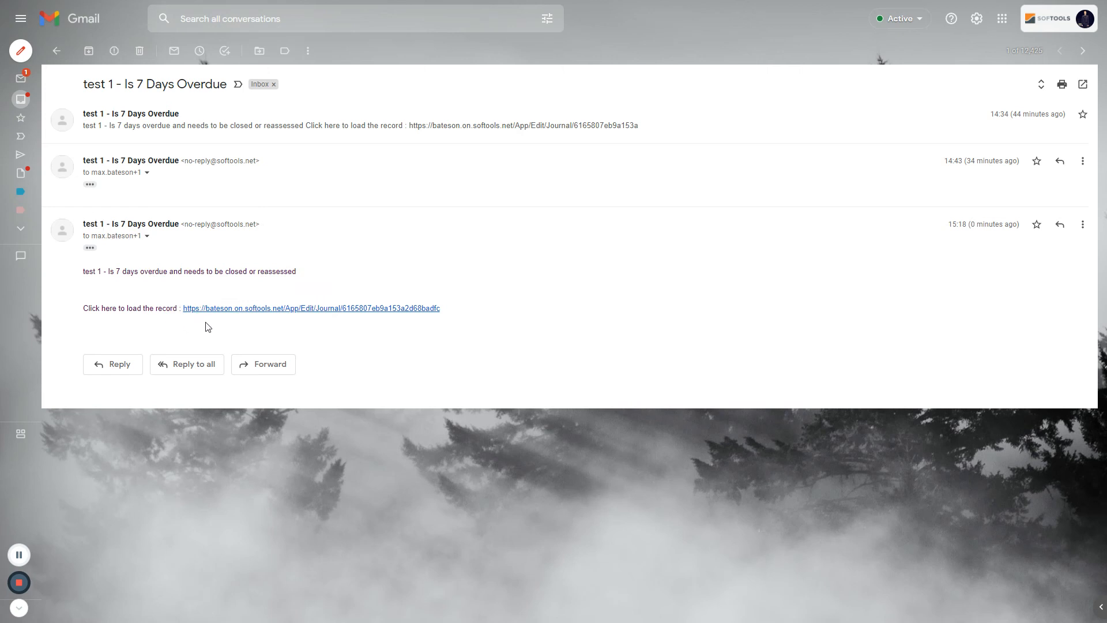
# Step: Open the record from the e-mail's link and collapse its Item section to view the Expiry fields
pyautogui.click(349, 311)
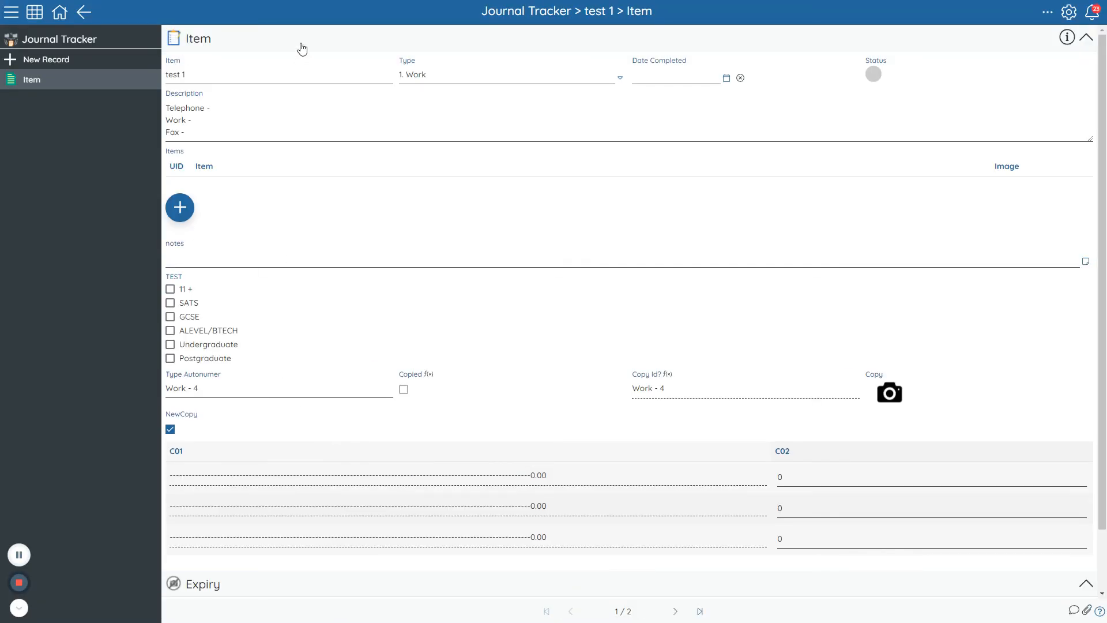
pyautogui.click(298, 43)
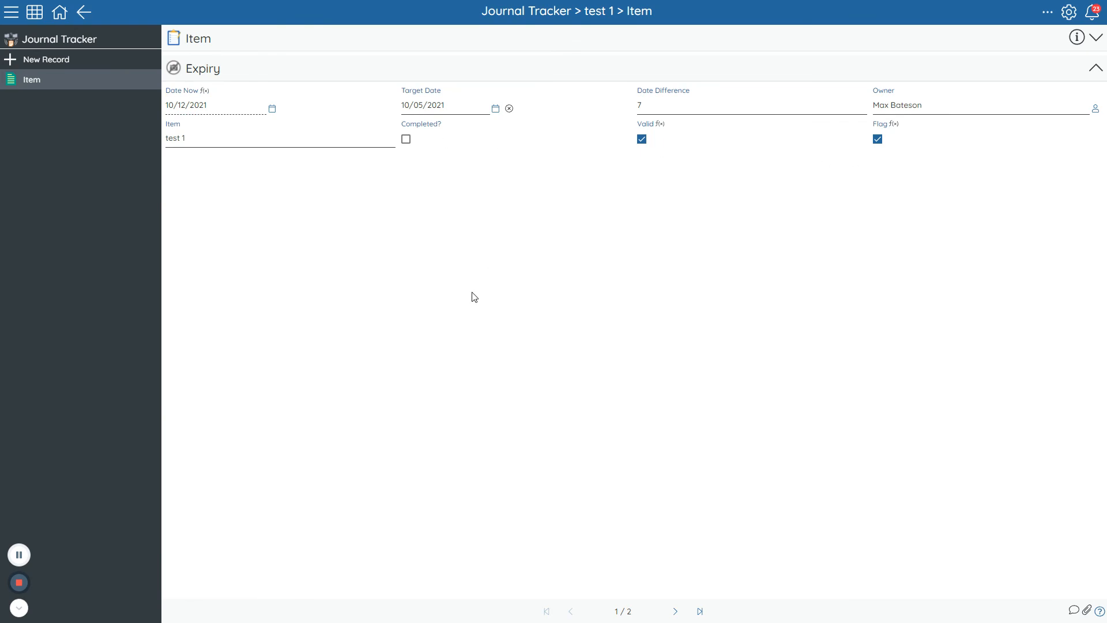